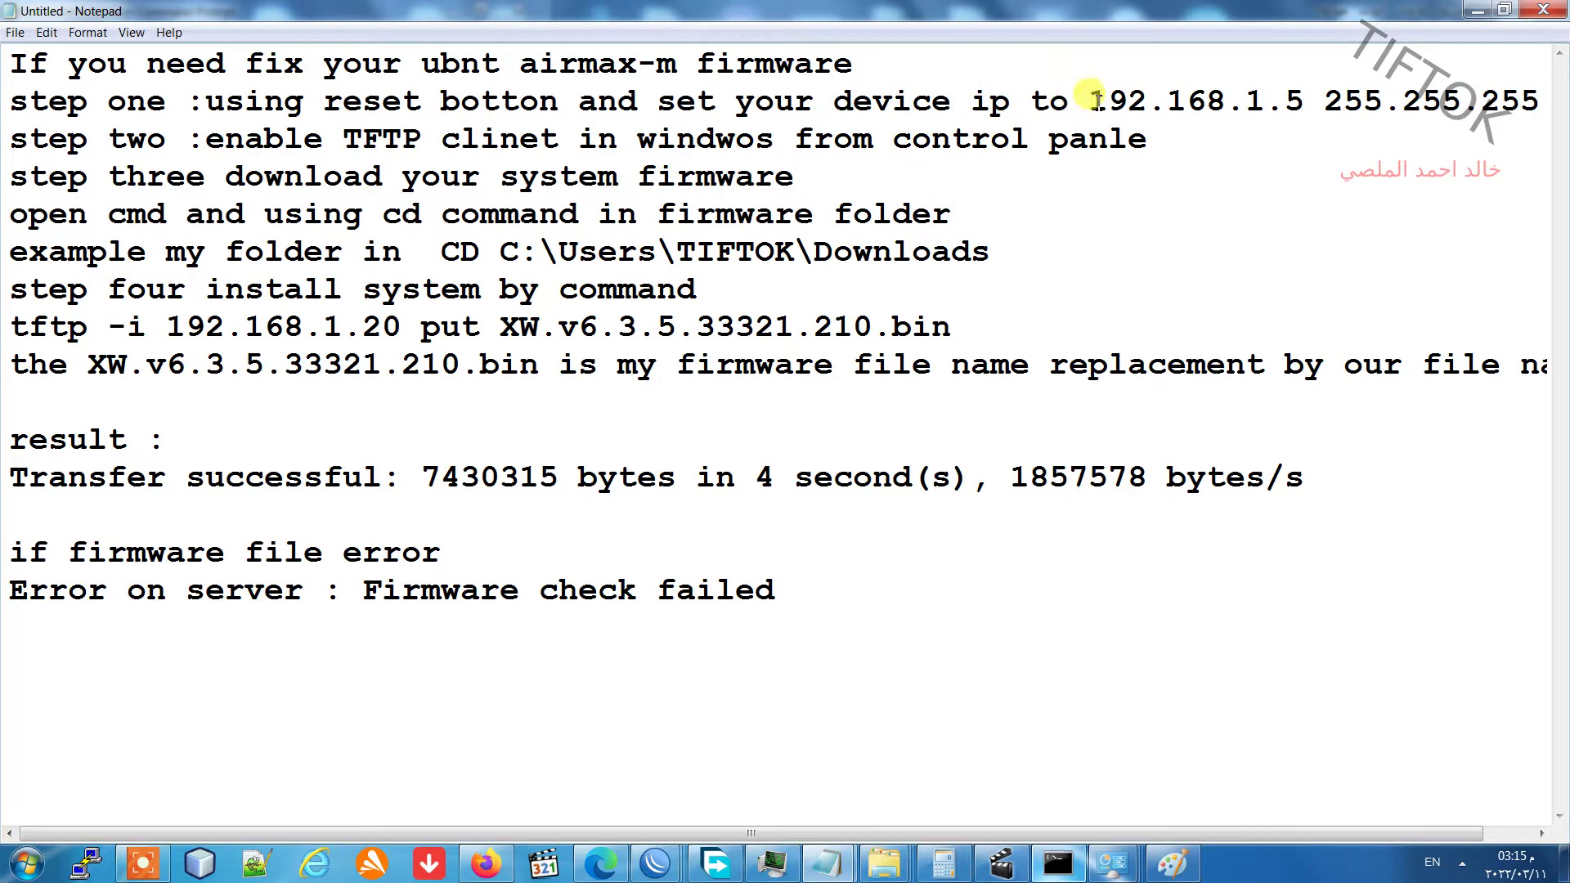
Highlight 192.168.1 in the guide's device IP line, then bring up the Command Prompt log
left_click_drag(1091, 99, 1266, 102)
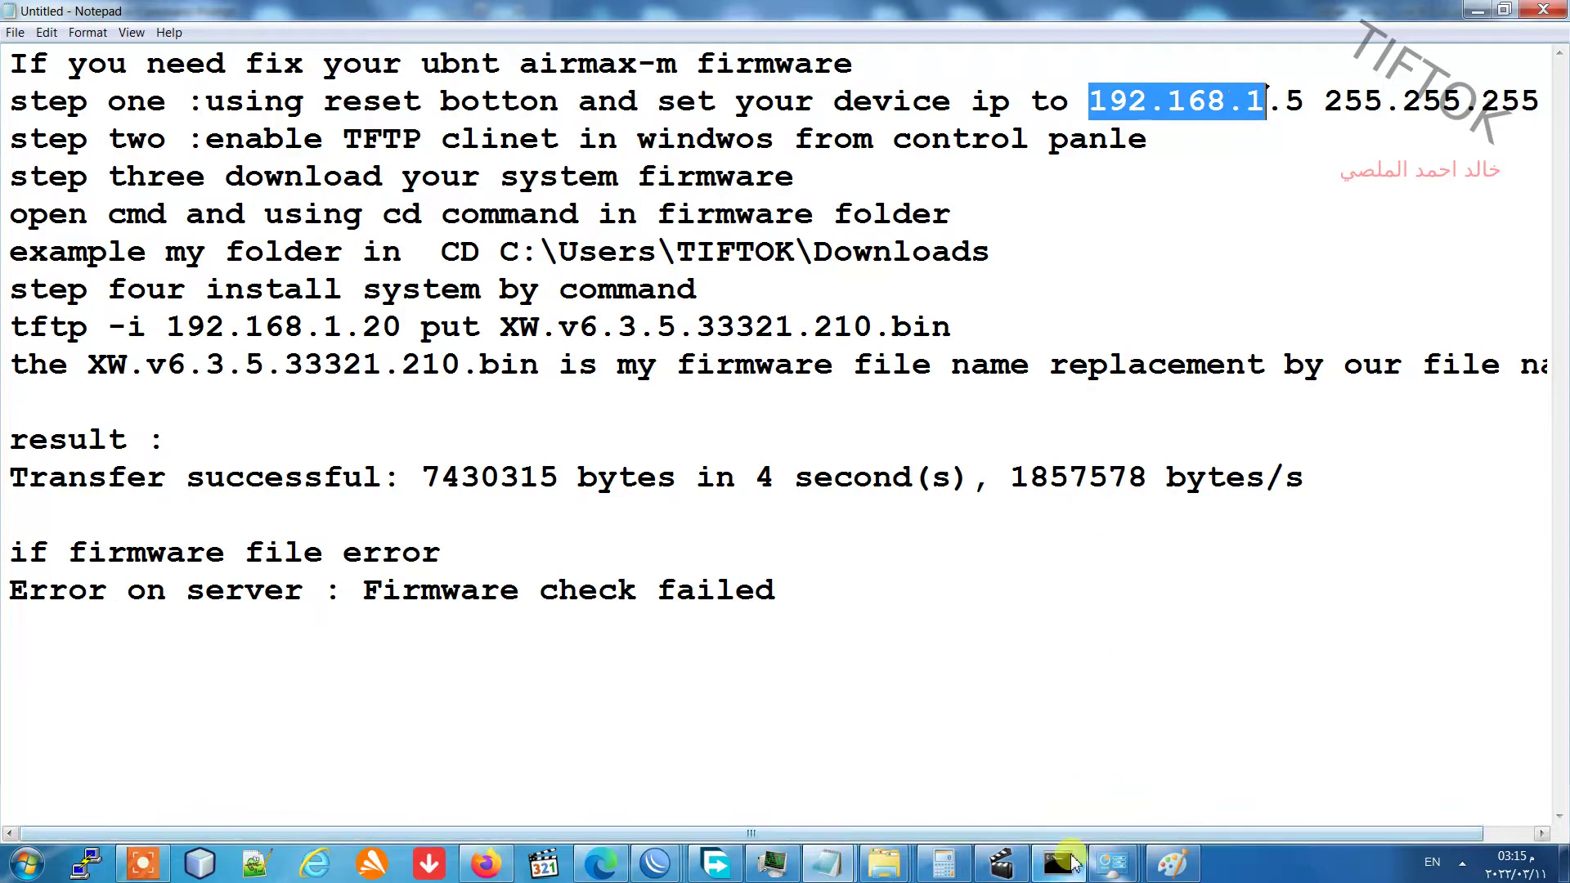
left_click(1070, 861)
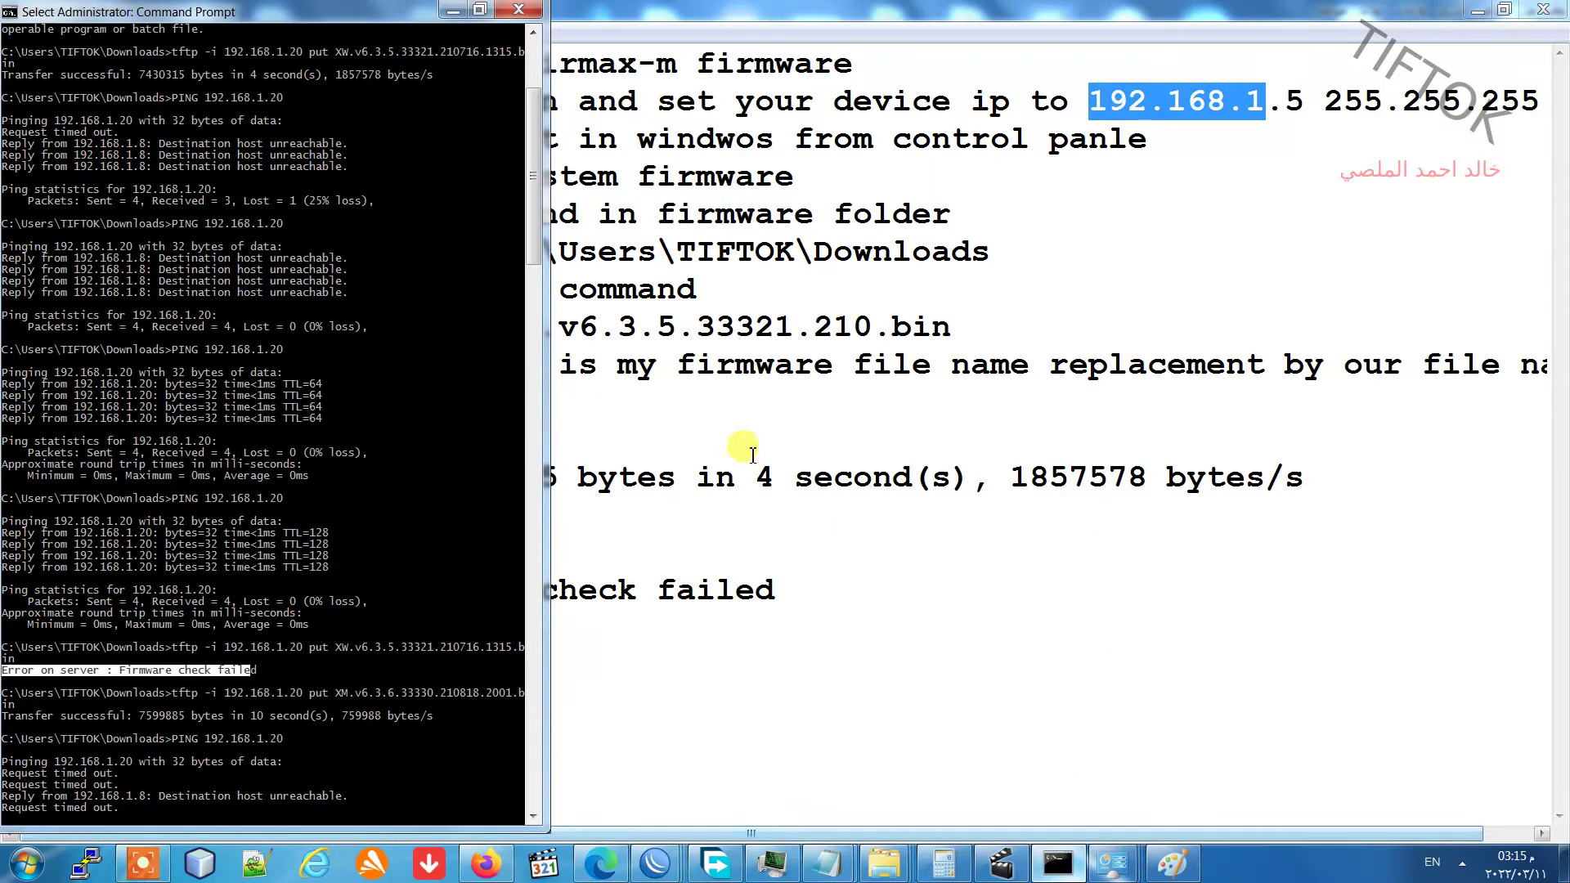
Highlight the successful ping replies from 192.168.1.20 in the console, then return to Notepad
left_click(188, 499)
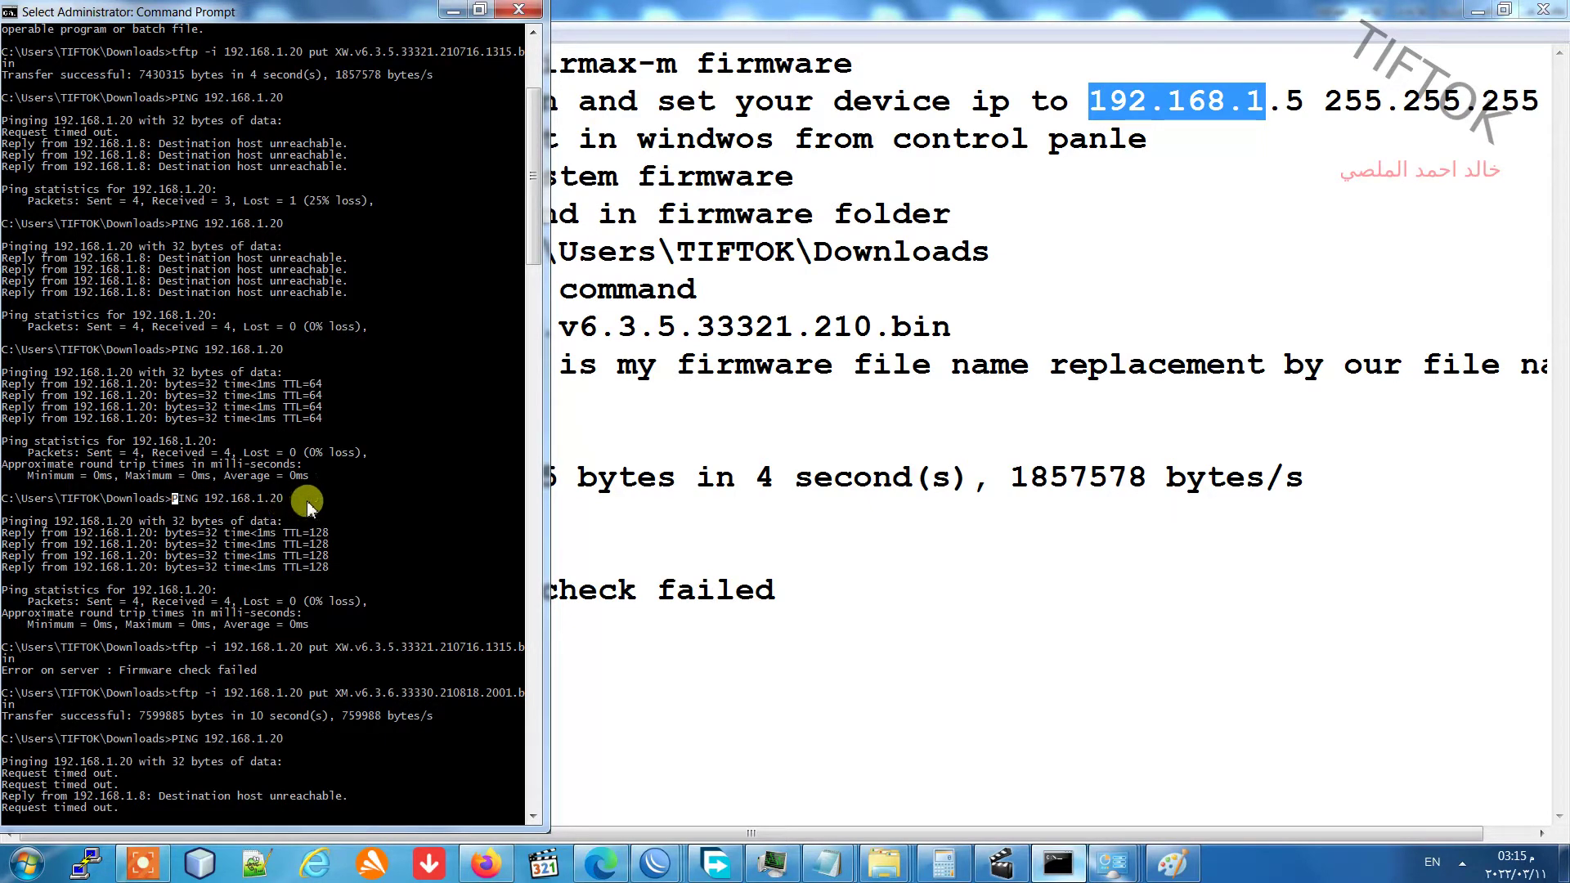
left_click_drag(361, 571, 3, 518)
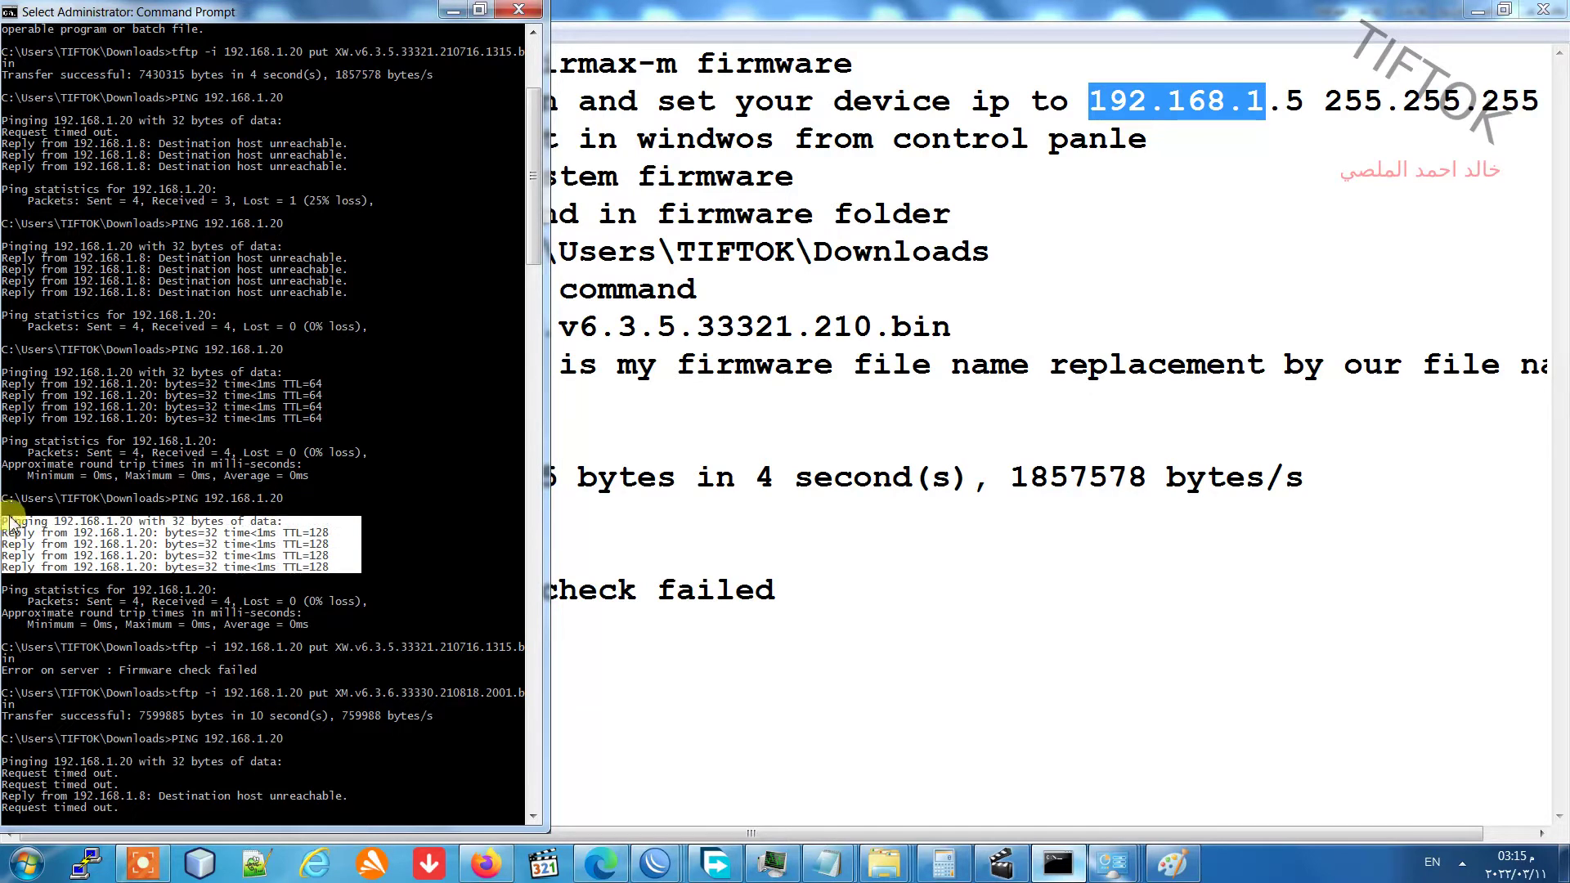
left_click(912, 139)
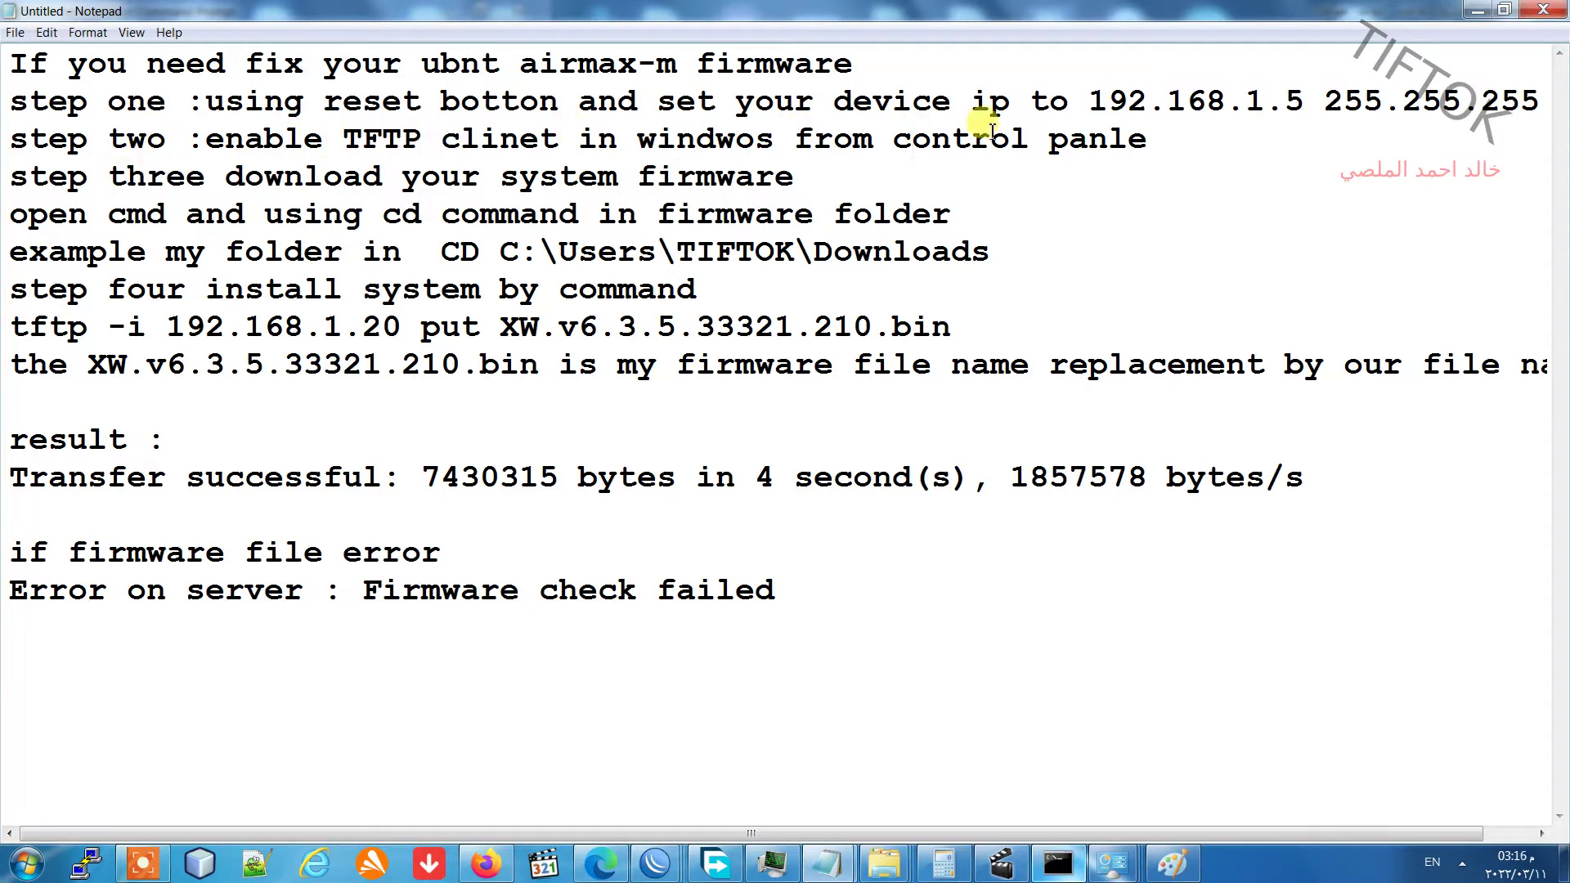
Confirm TFTP Client is ticked under Control Panel > Programs > Windows features, then accept with OK
left_click(25, 863)
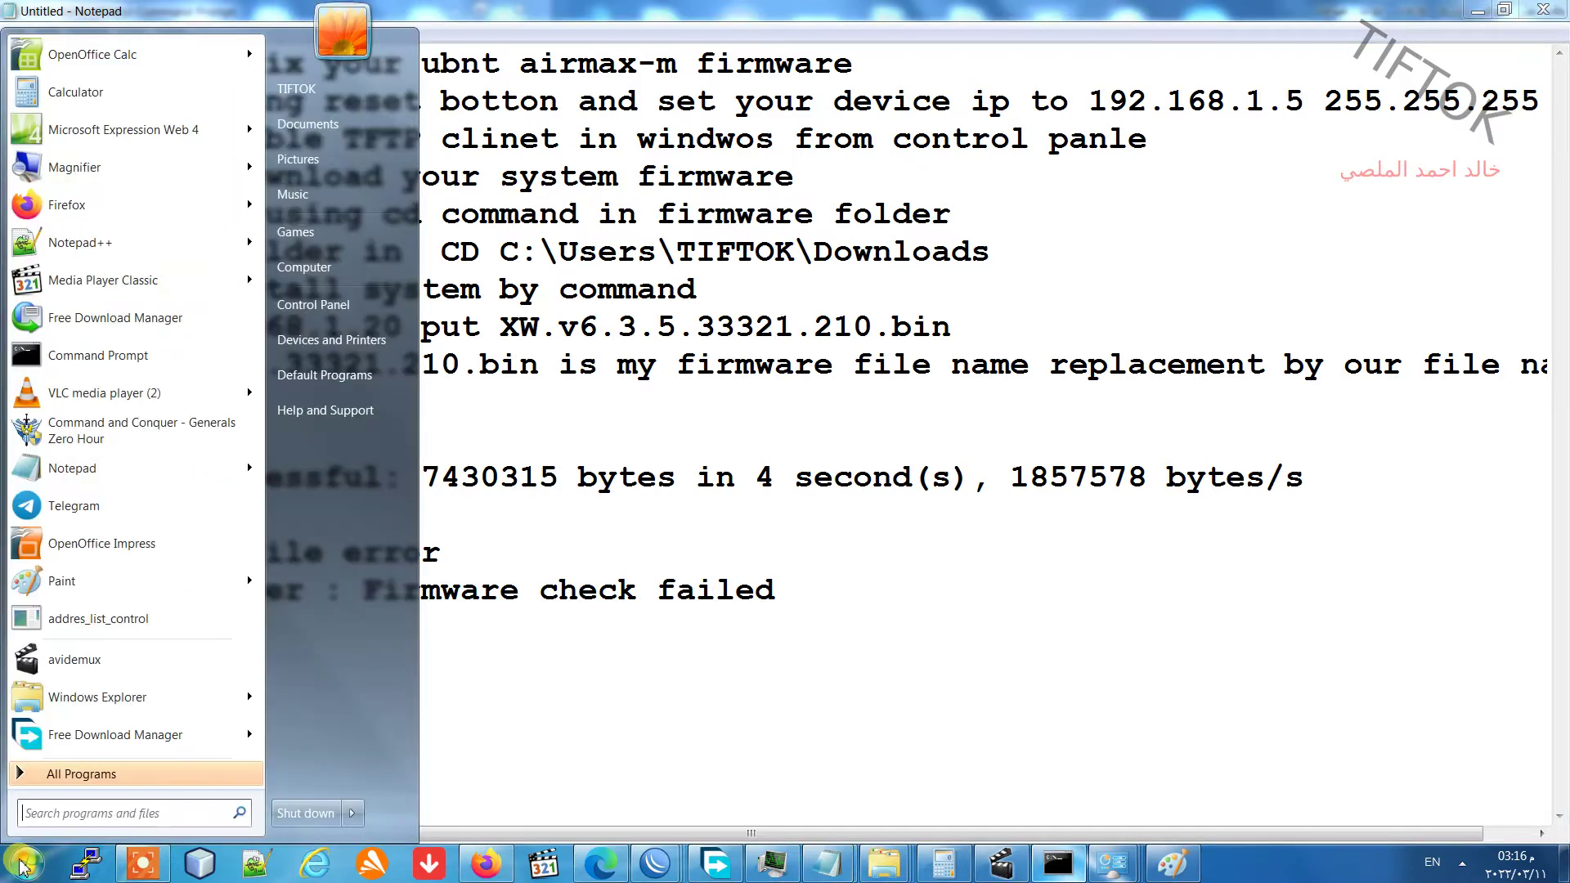
left_click(383, 307)
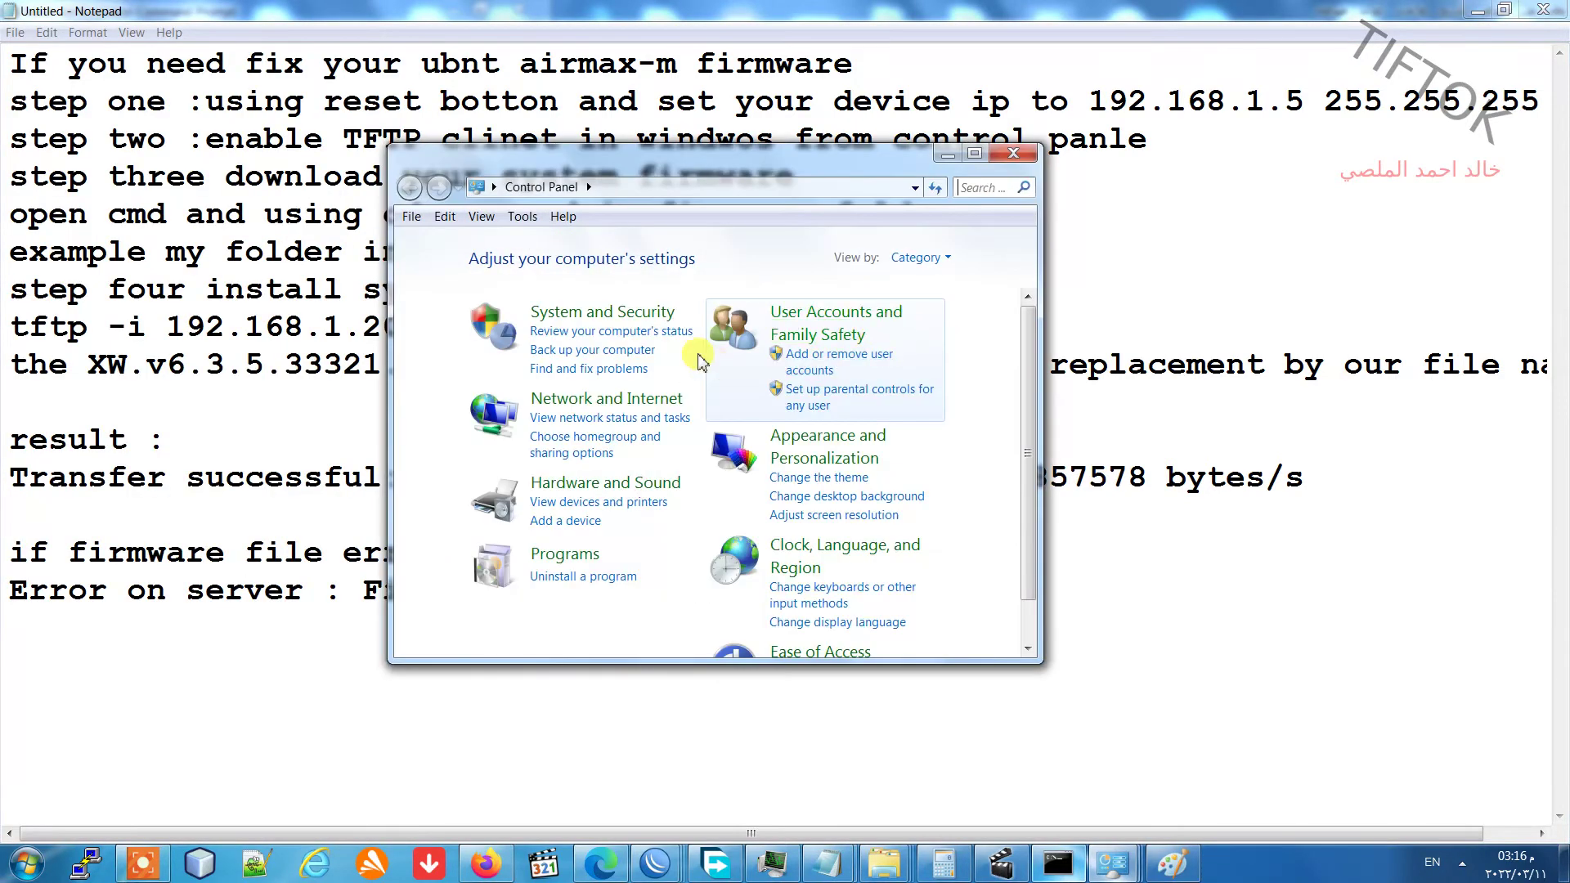
left_click(567, 555)
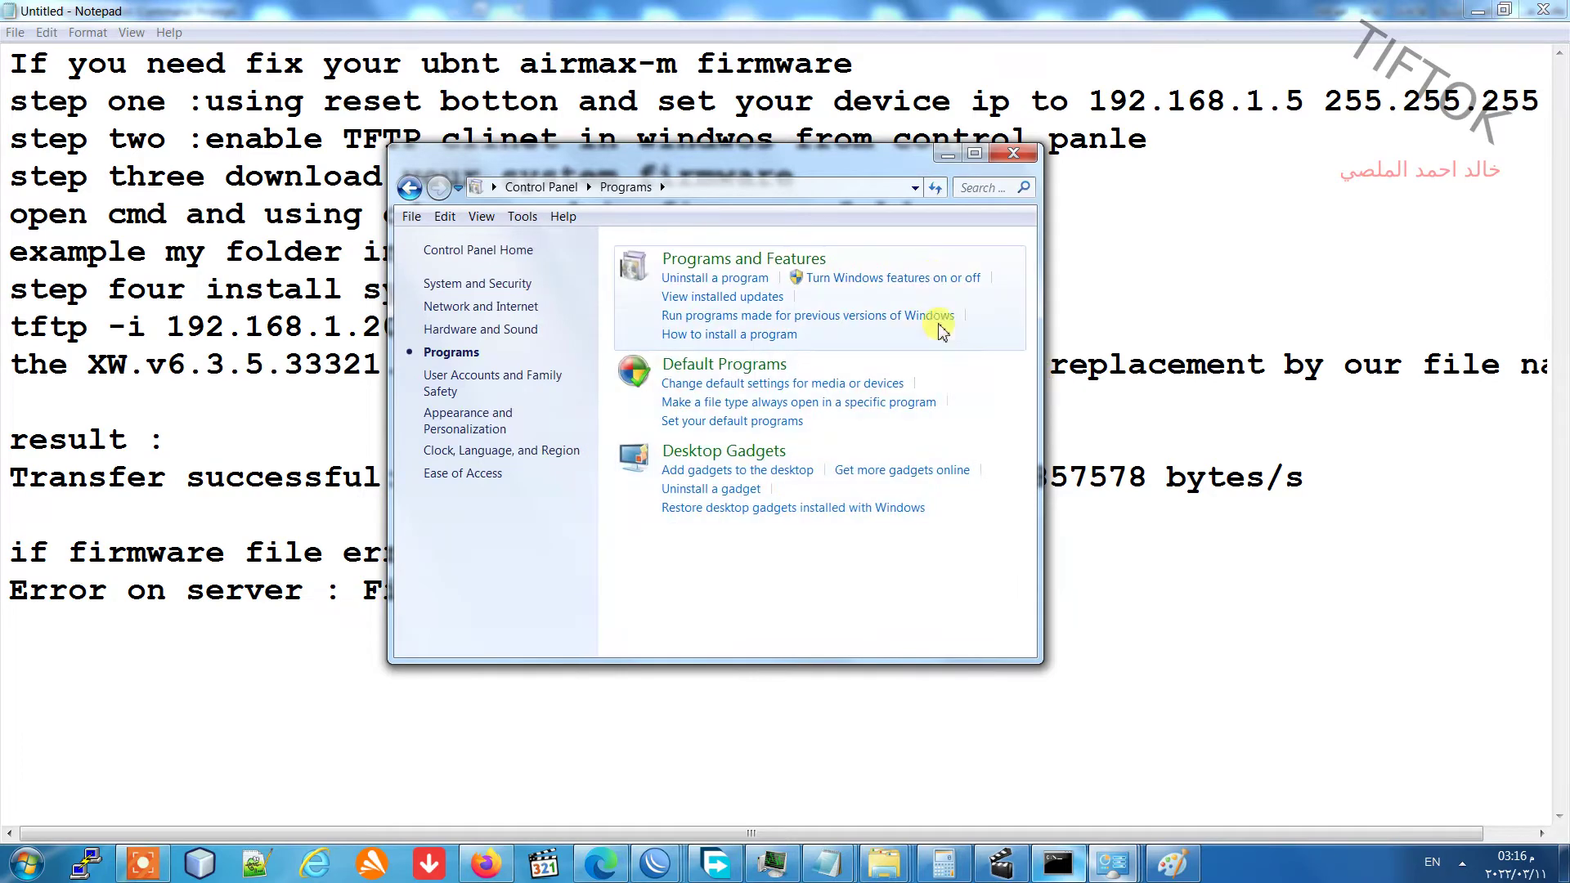
left_click(940, 279)
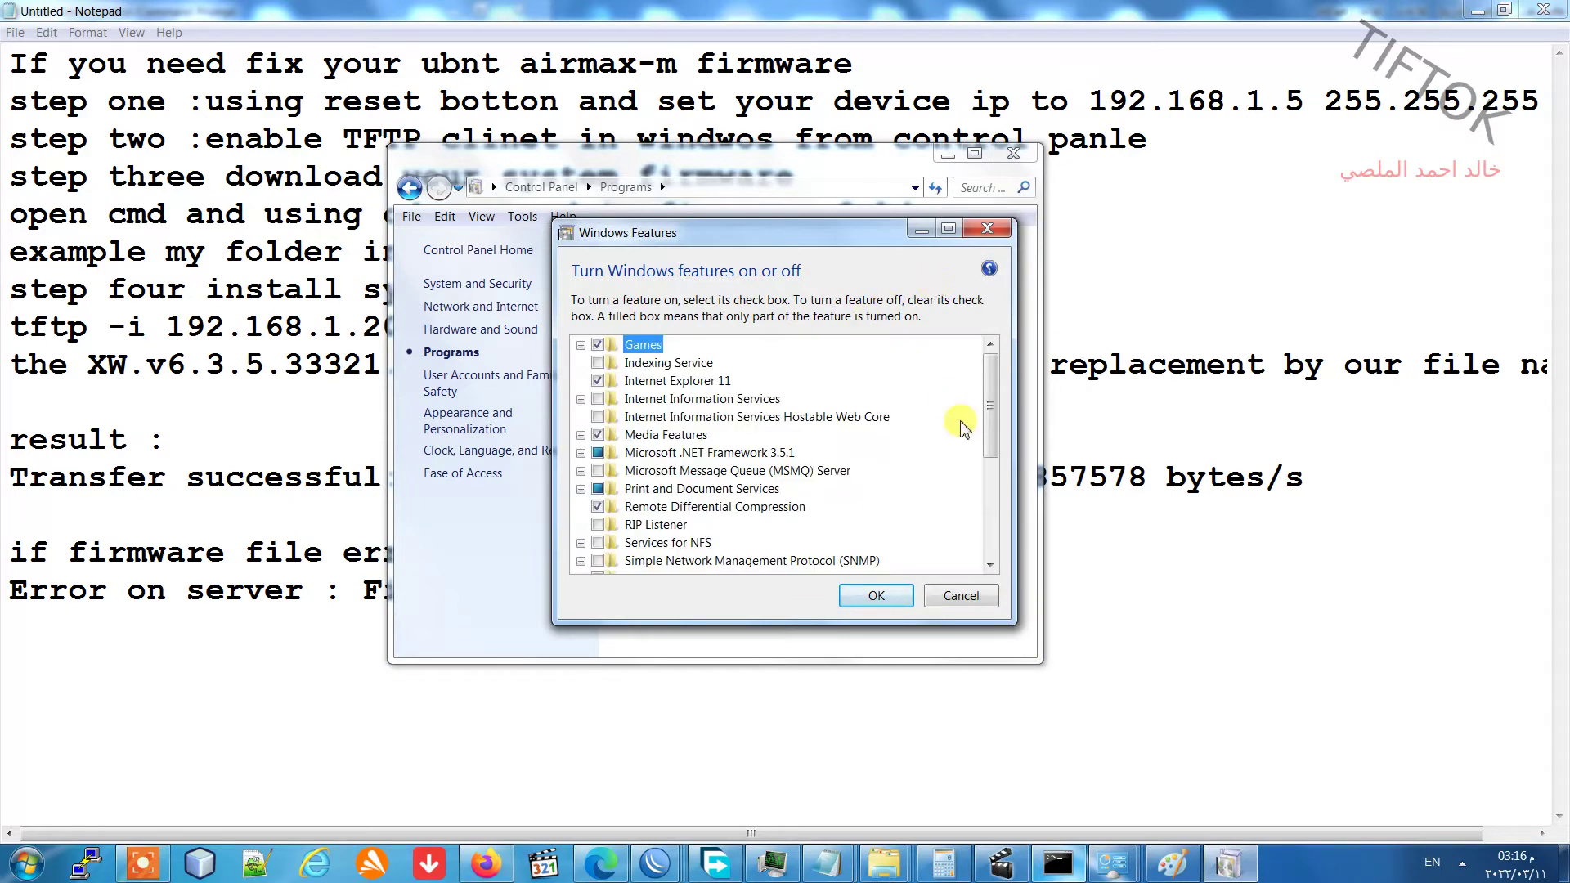
left_click_drag(1003, 415, 992, 532)
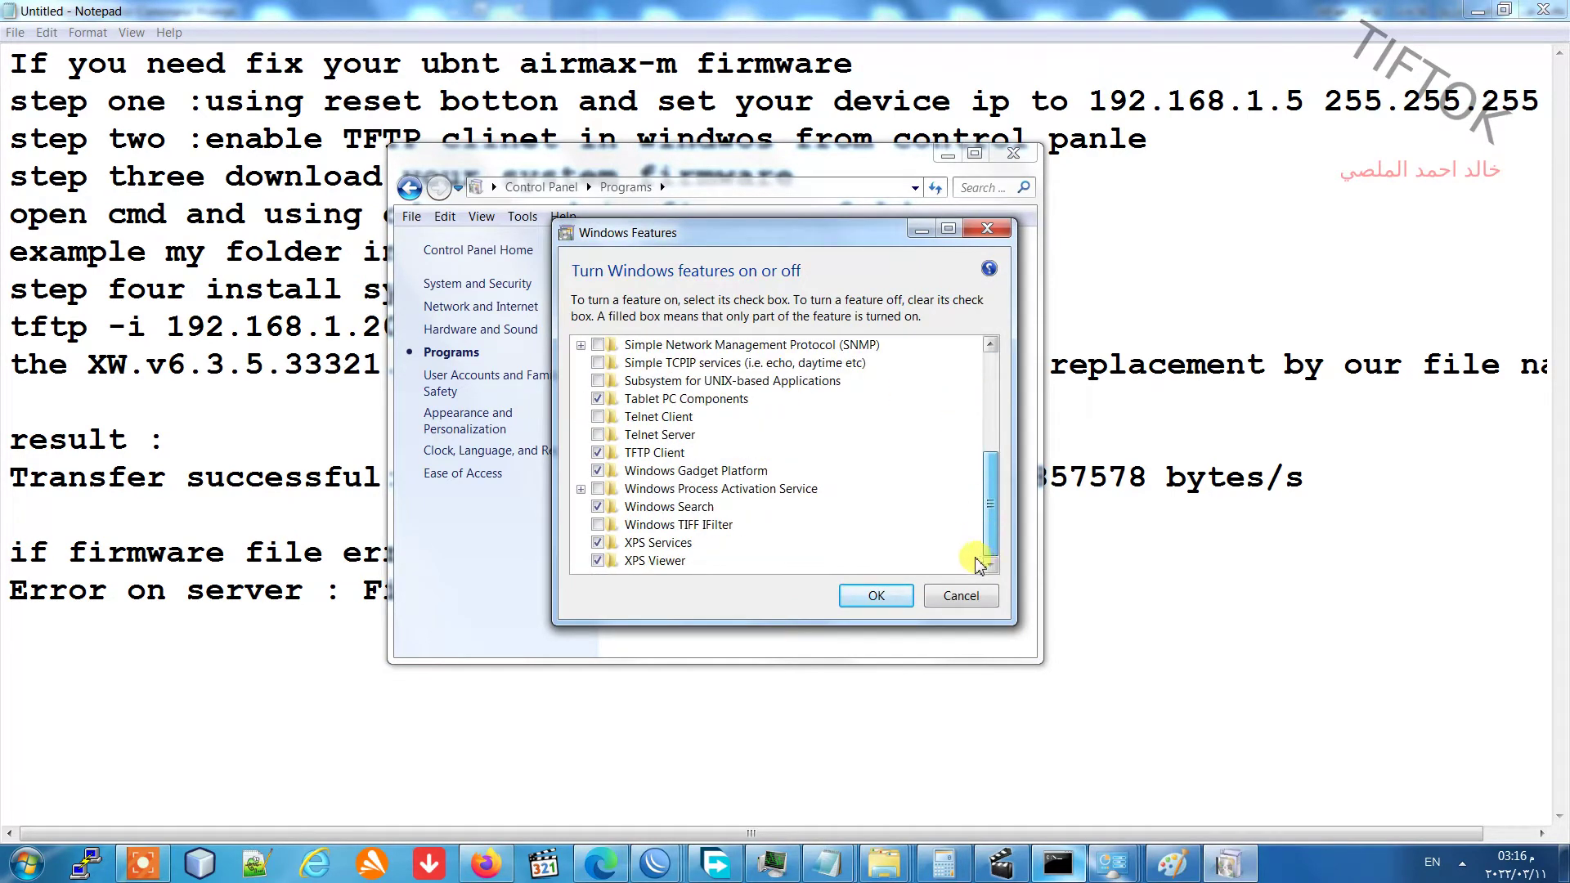
left_click(682, 455)
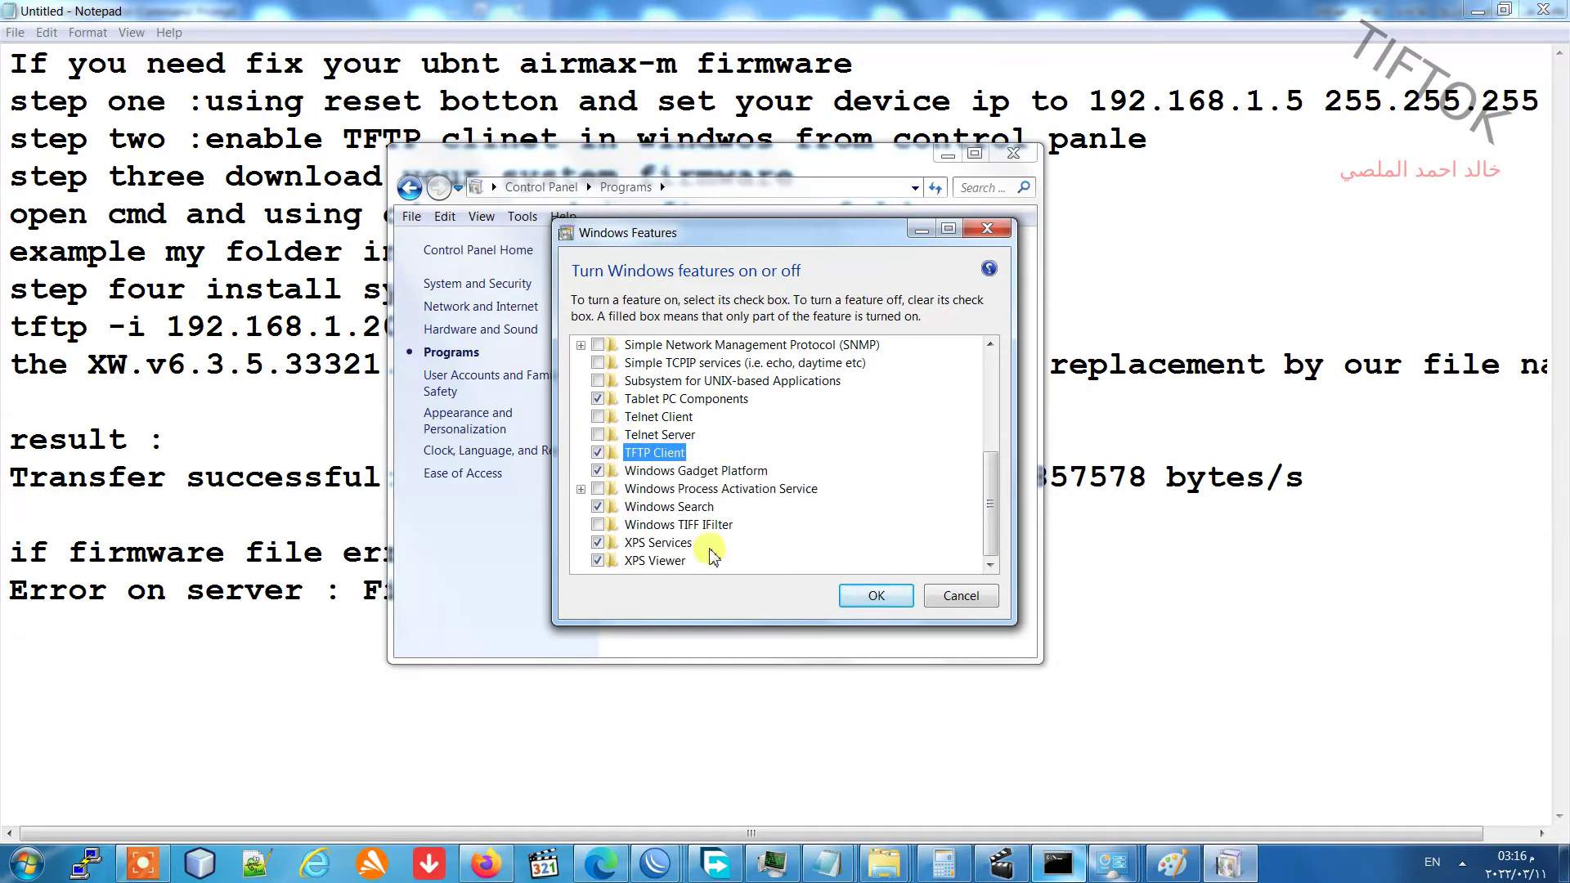
left_click(892, 605)
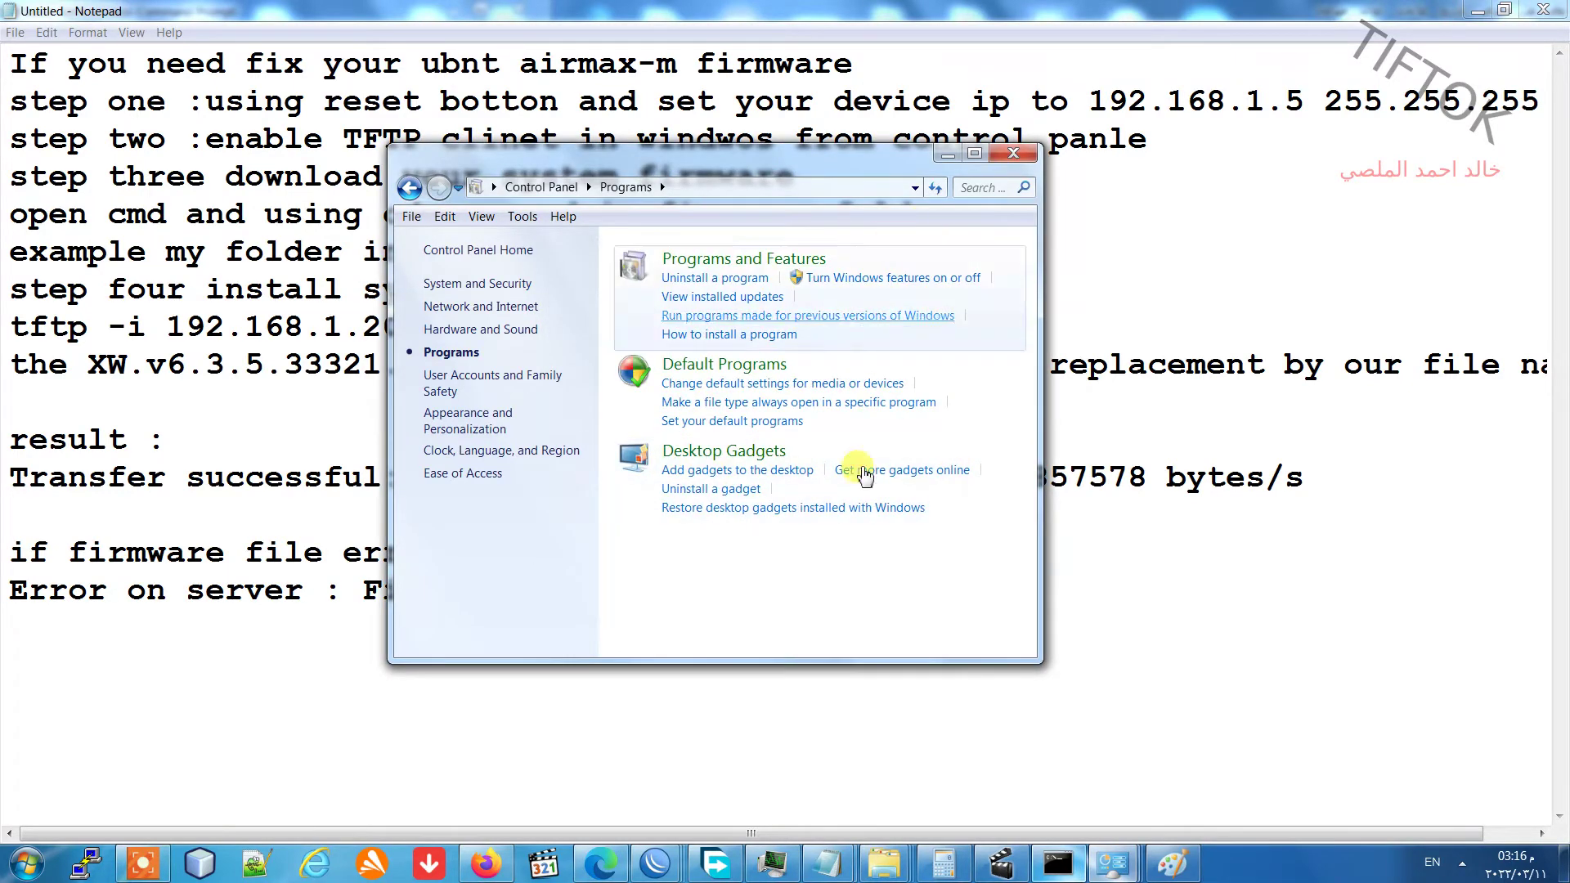
Scroll the console to the earlier tftp not-recognised errors, then minimise Control Panel and return to Notepad
left_click(1058, 862)
left_click(247, 109)
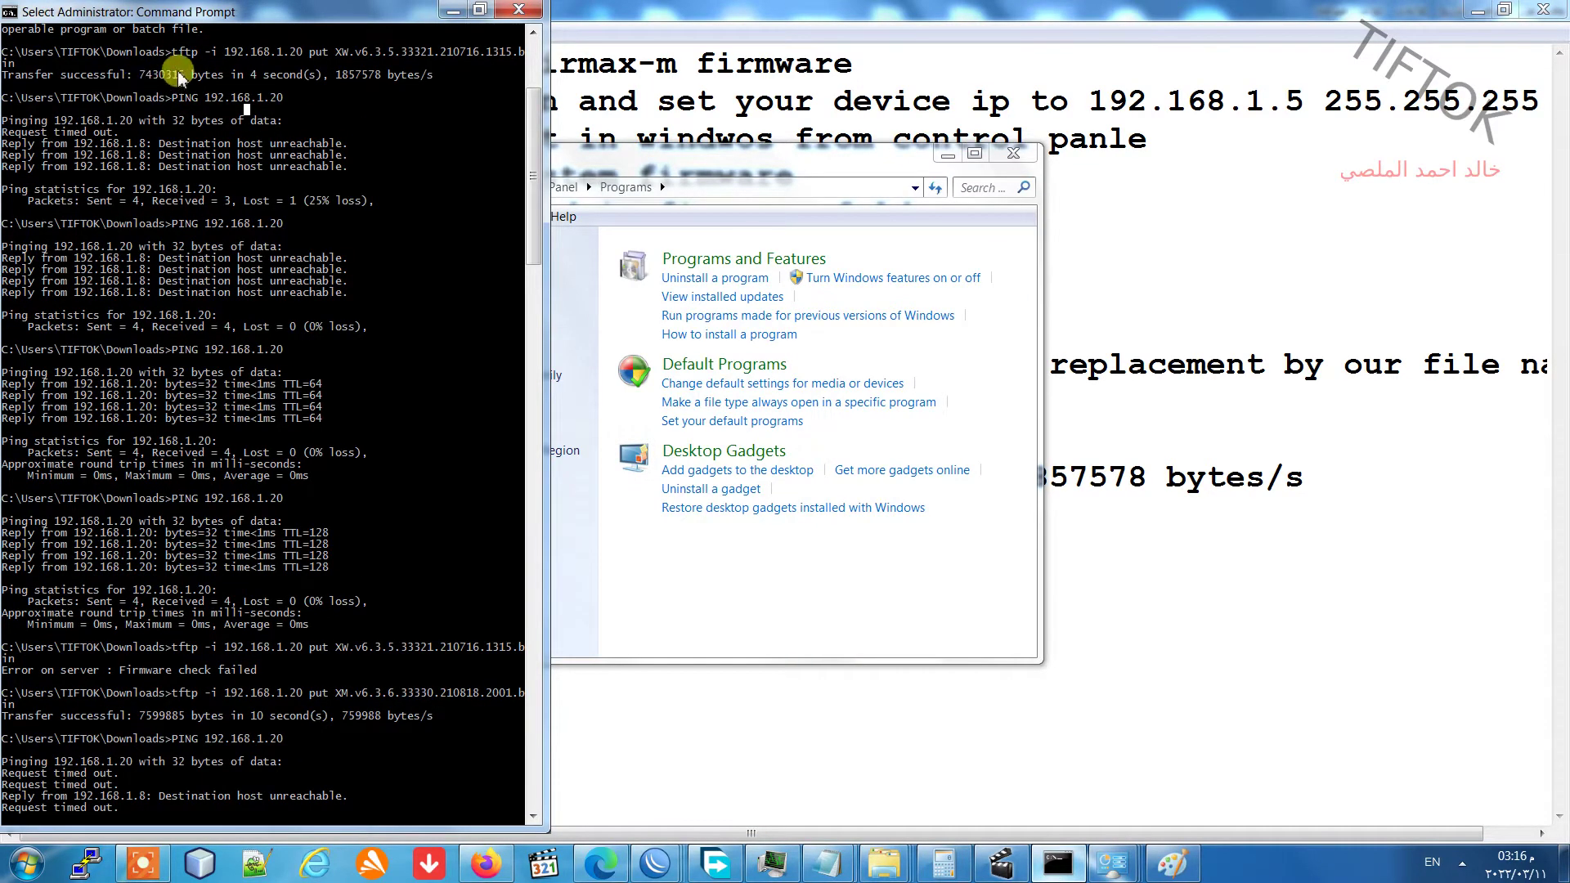
scroll(256, 140, "up", 5)
scroll(265, 152, "up", 1)
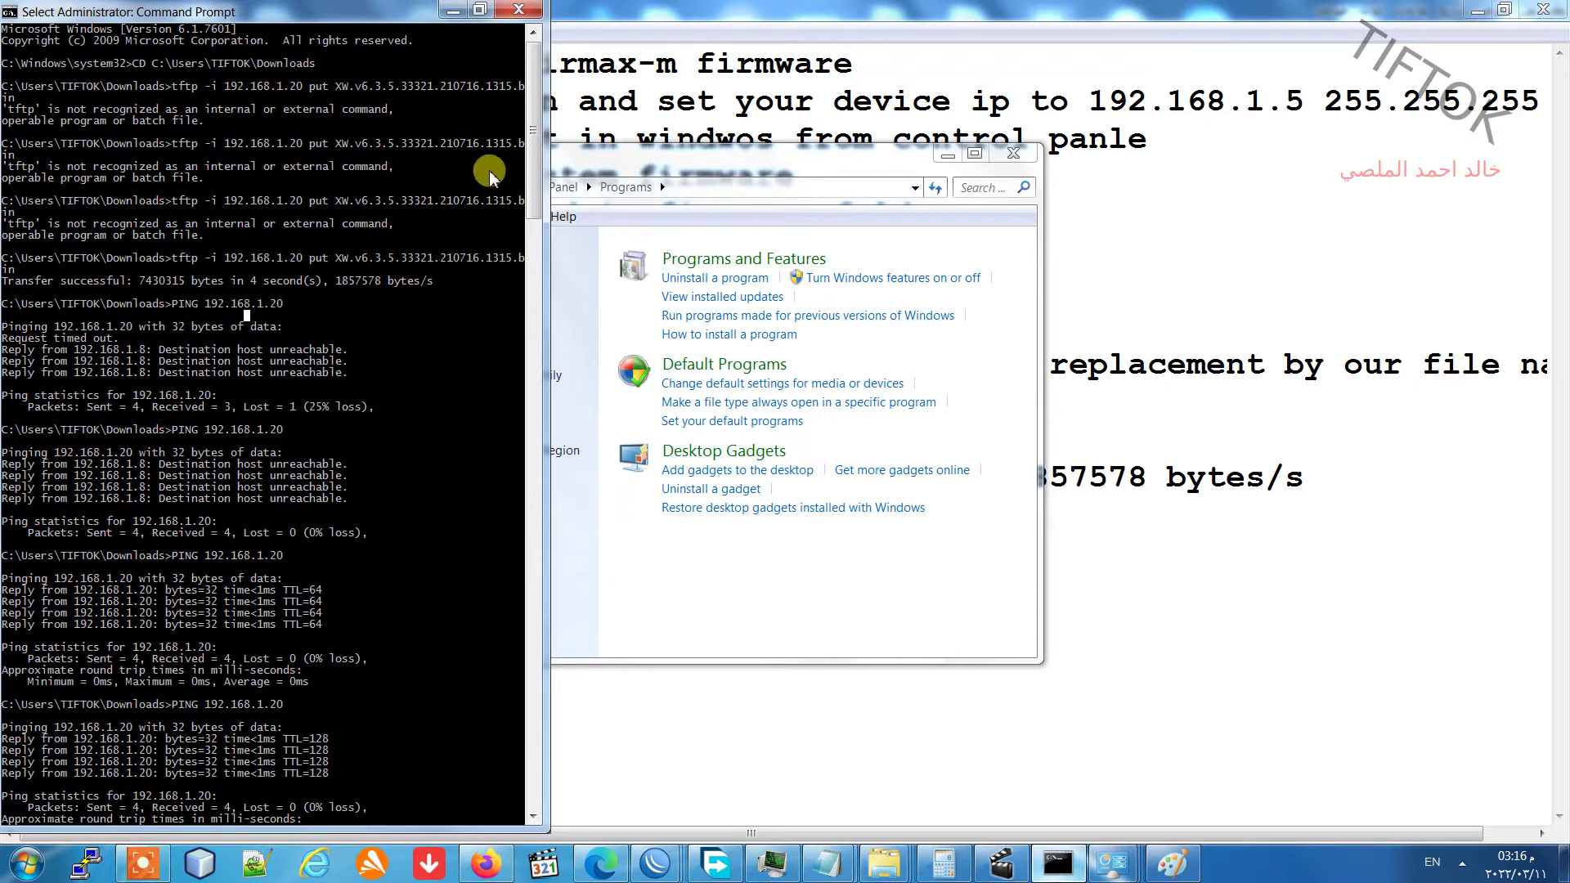
left_click(946, 154)
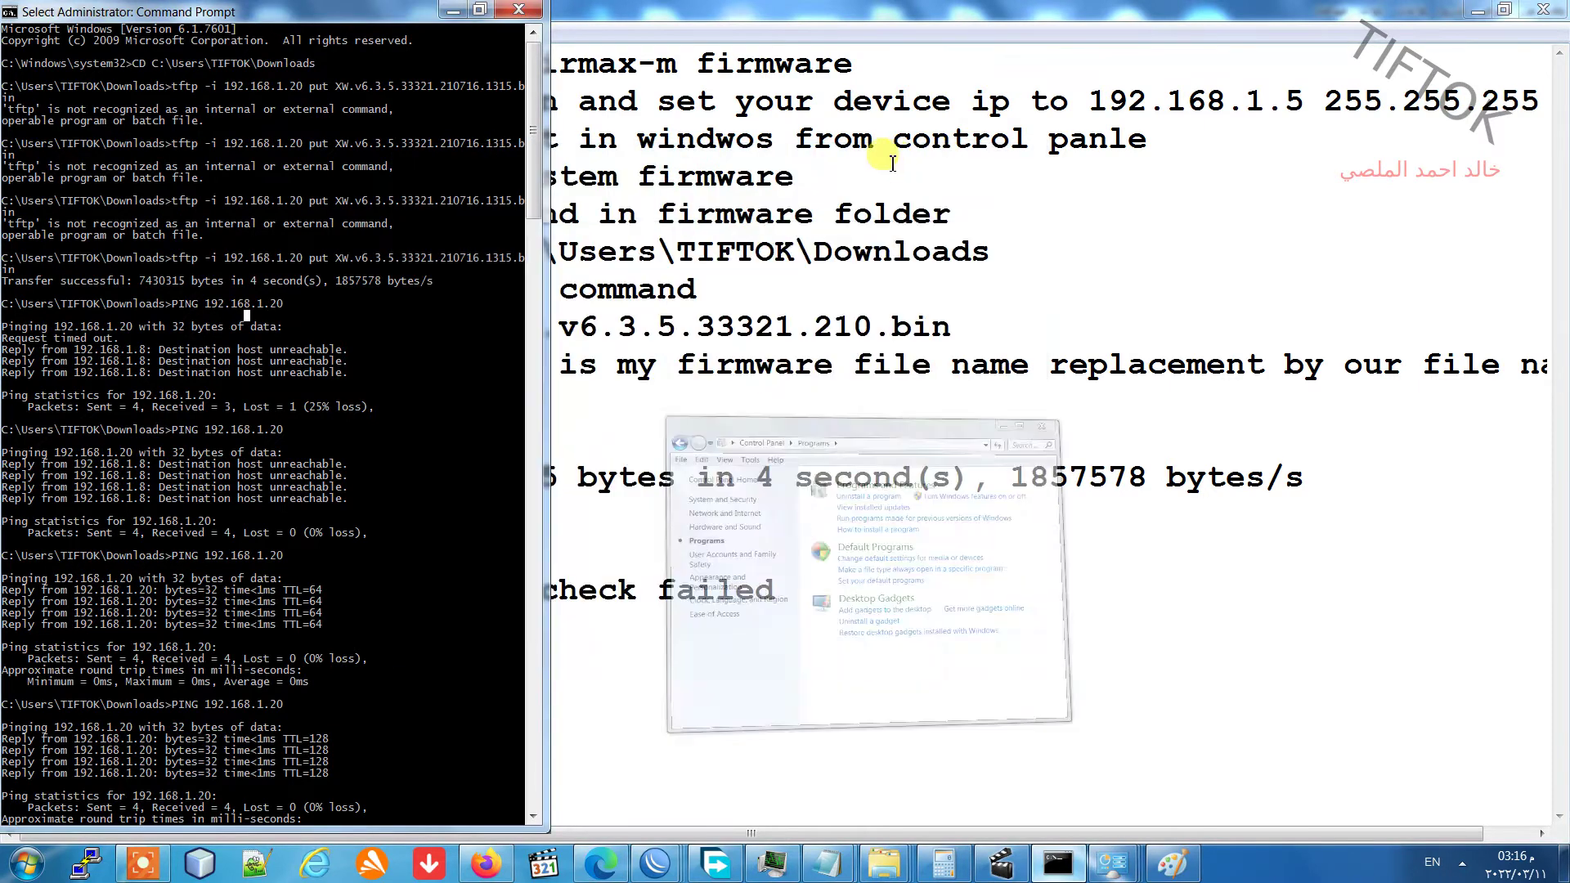
left_click(881, 163)
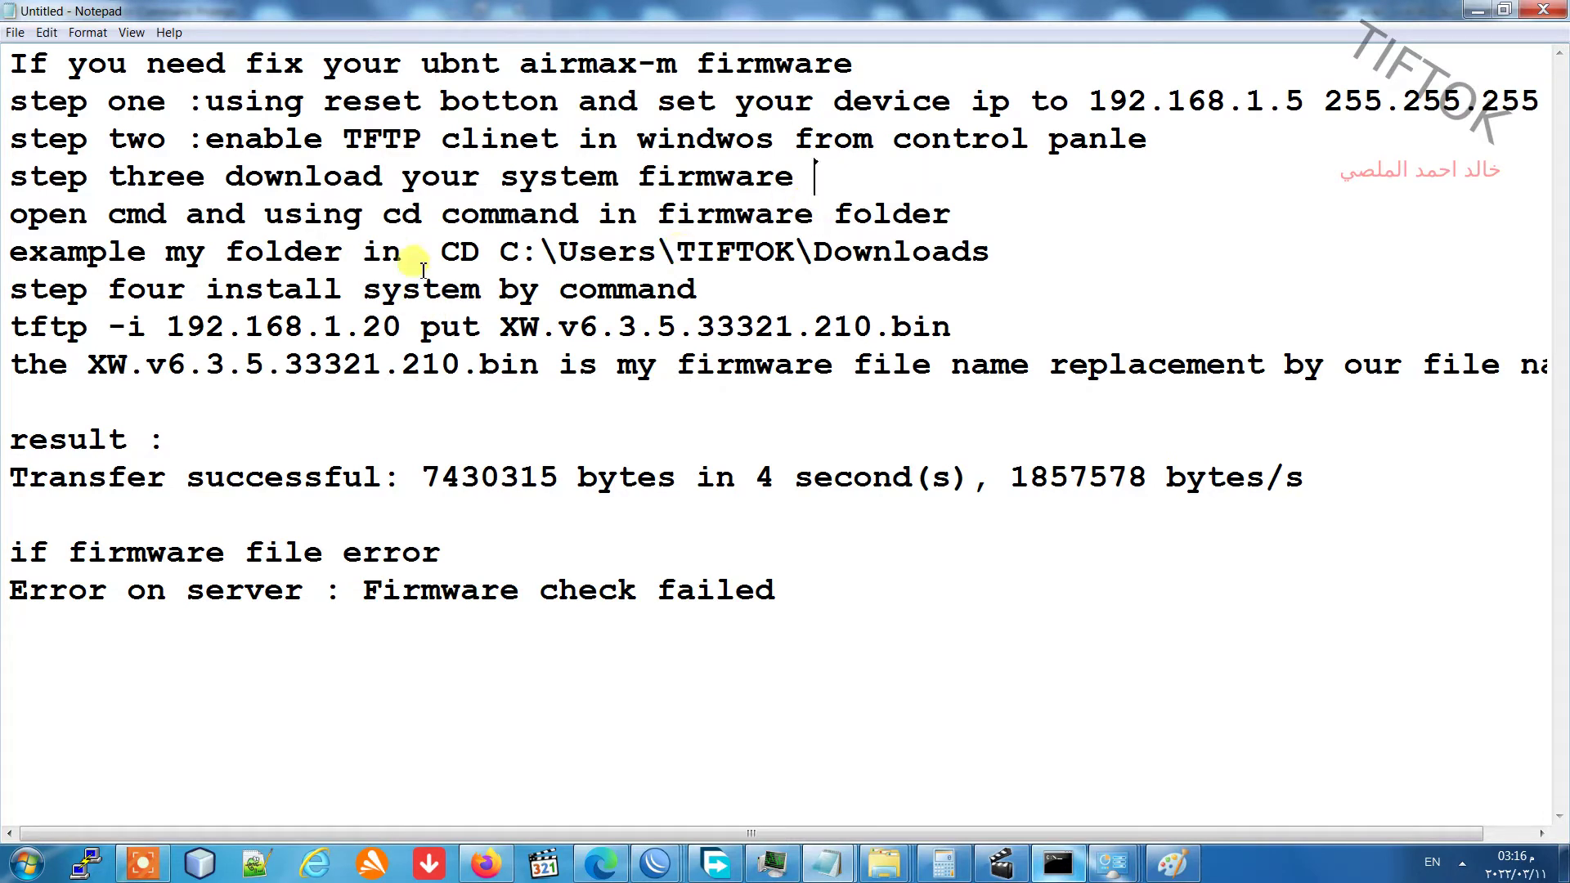
double_click(405, 215)
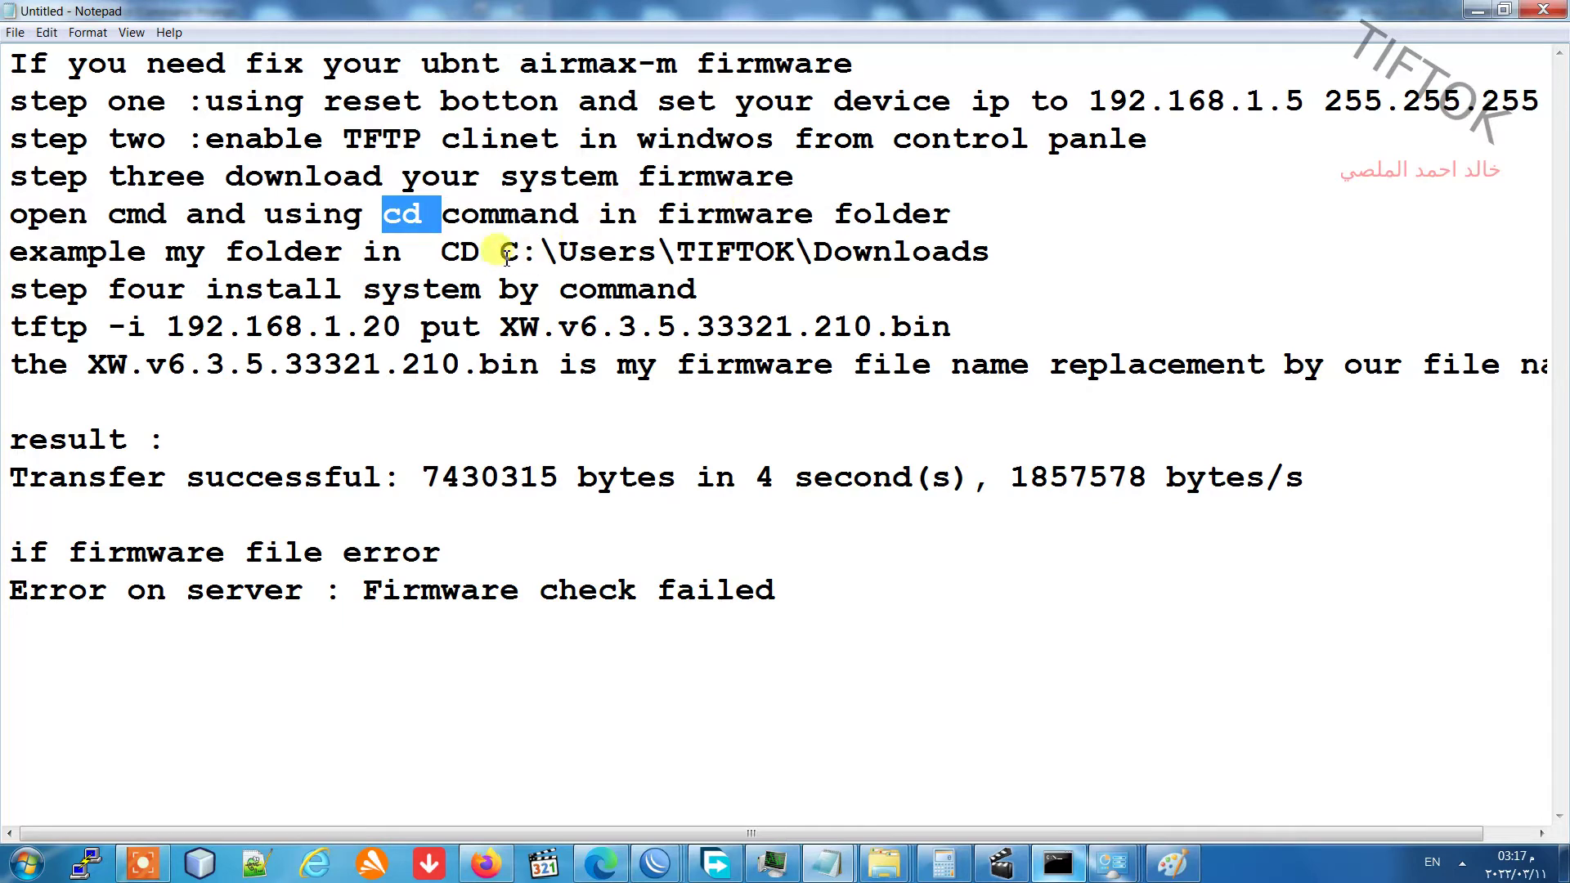
left_click_drag(502, 253, 1005, 245)
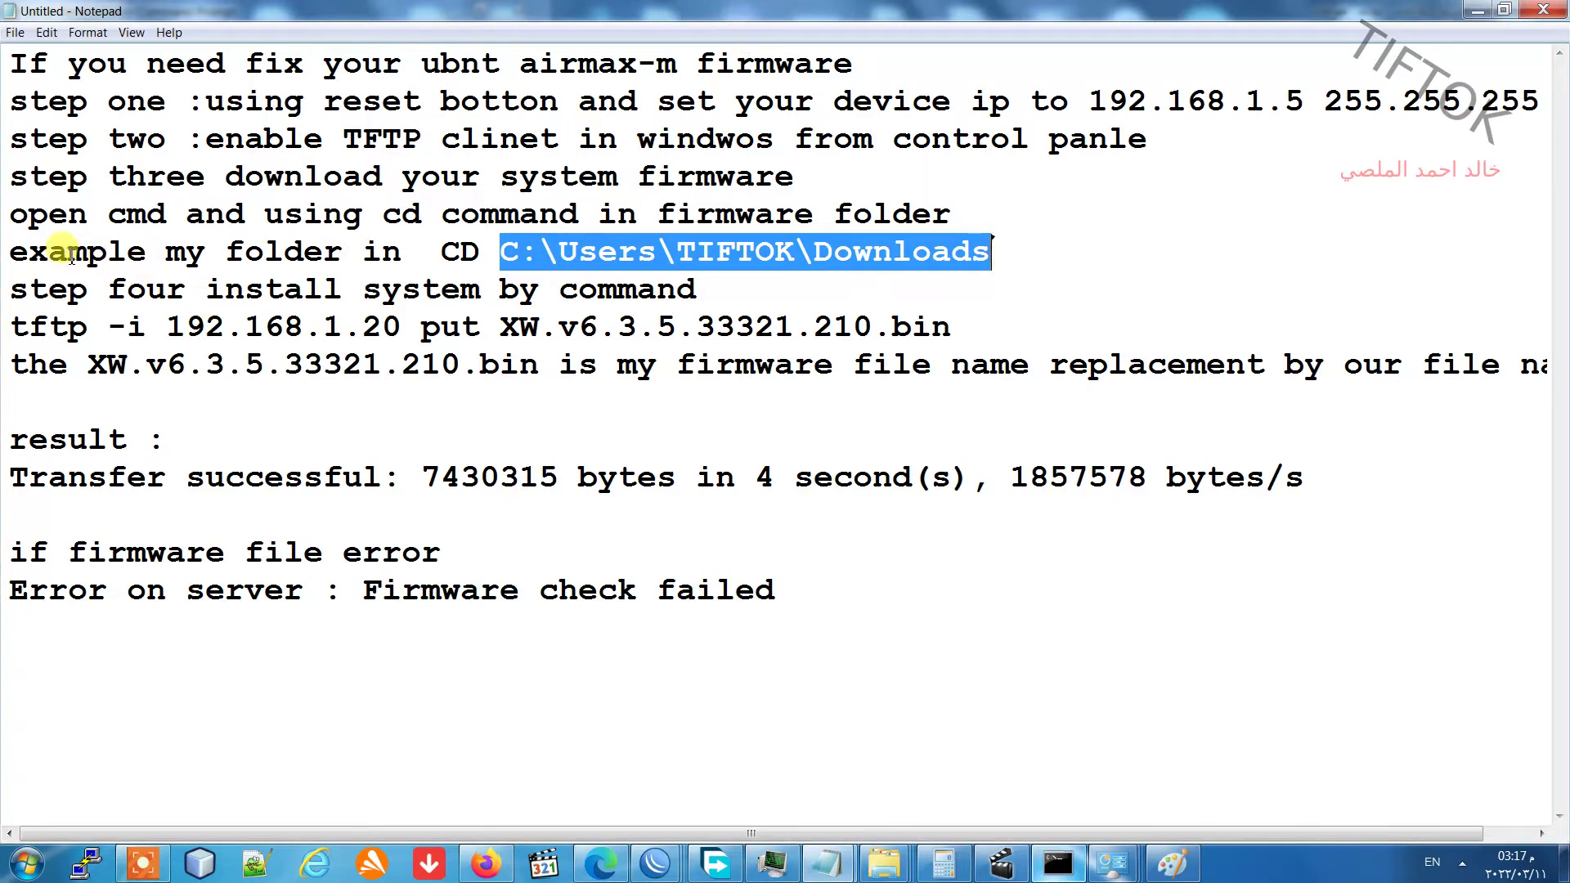
left_click_drag(50, 253, 991, 254)
left_click(519, 254)
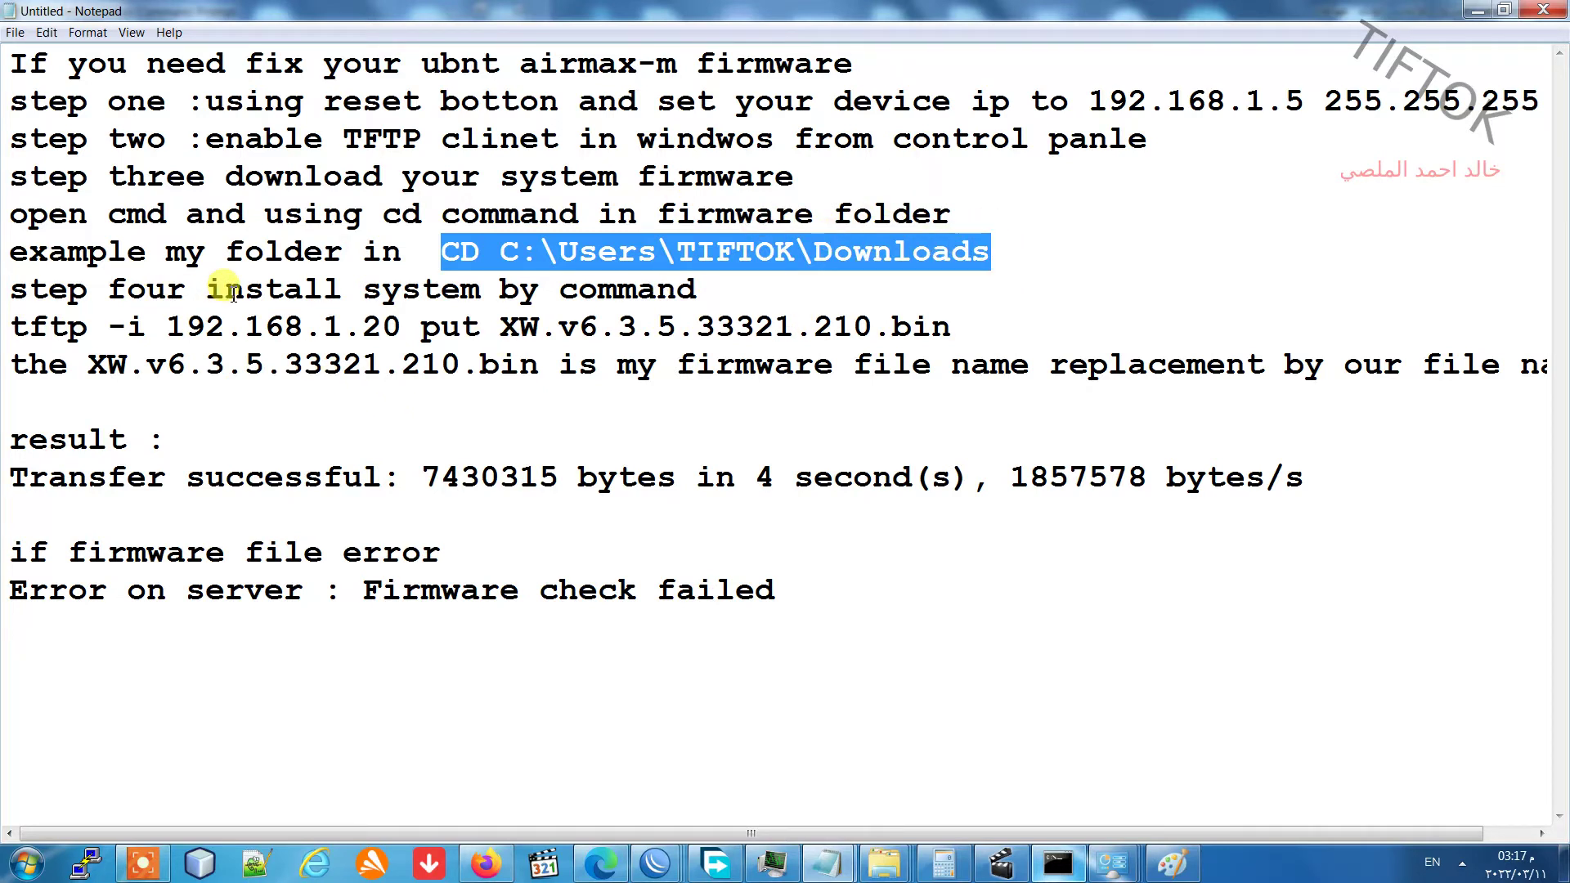
double_click(66, 325)
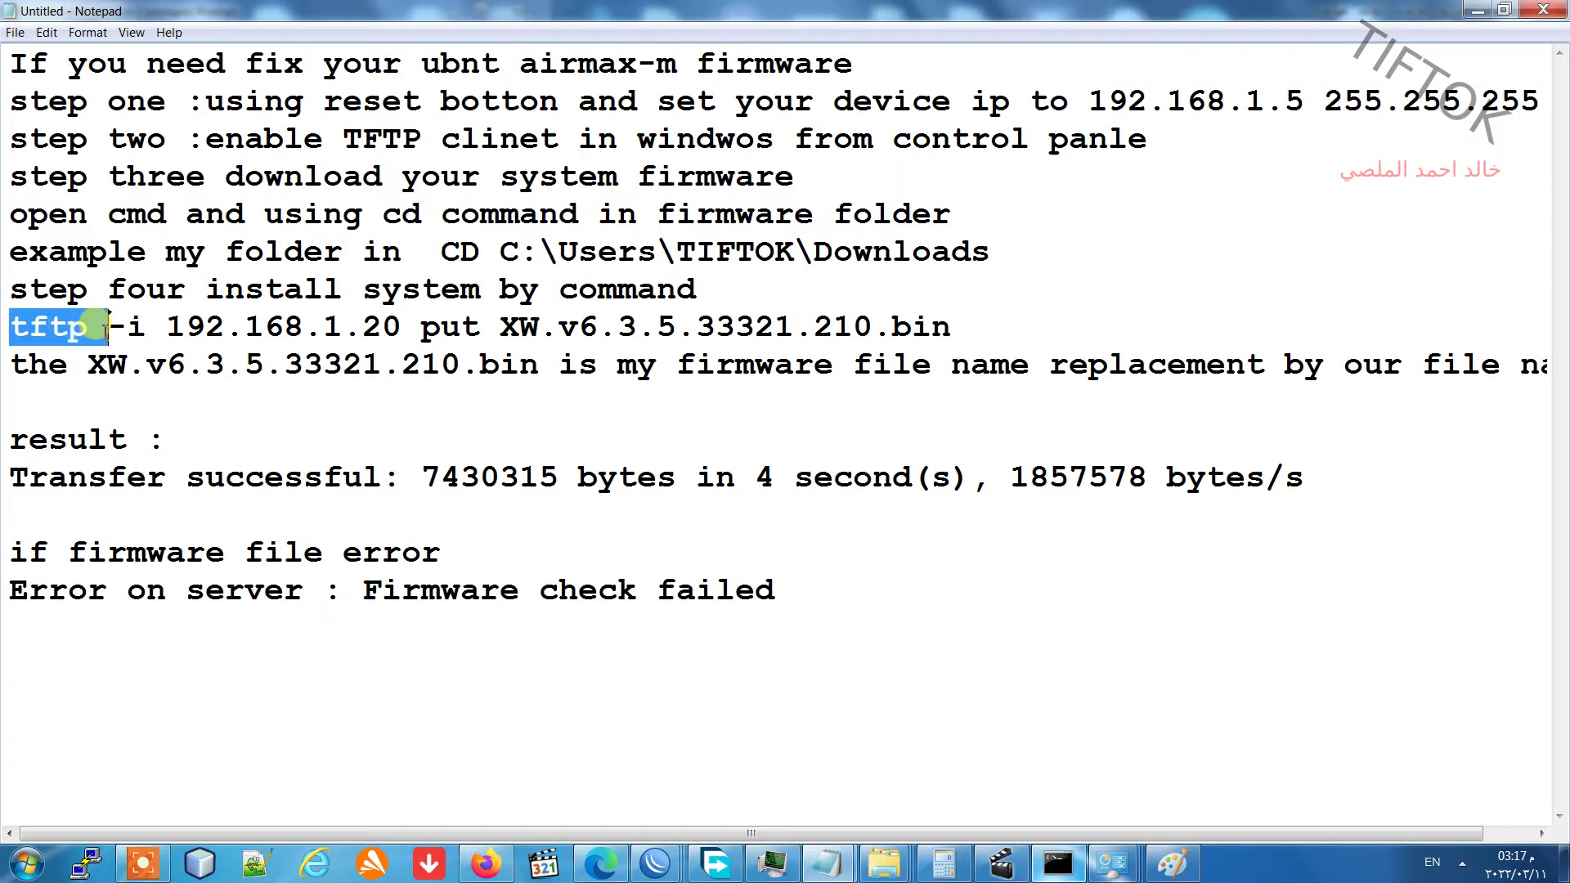
left_click_drag(107, 327, 135, 327)
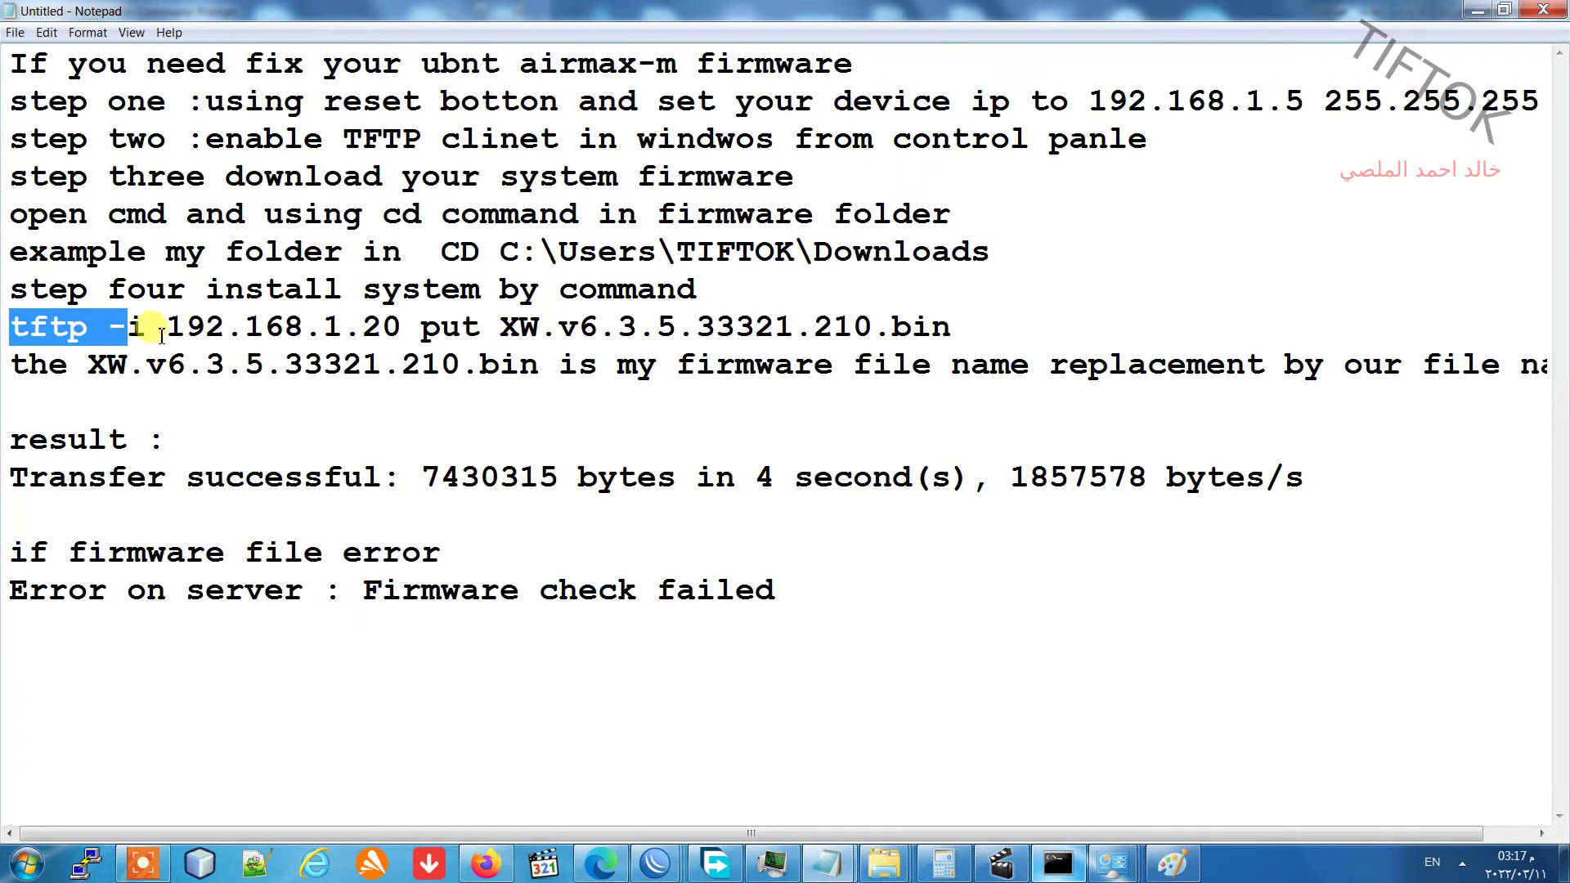
left_click_drag(167, 327, 402, 327)
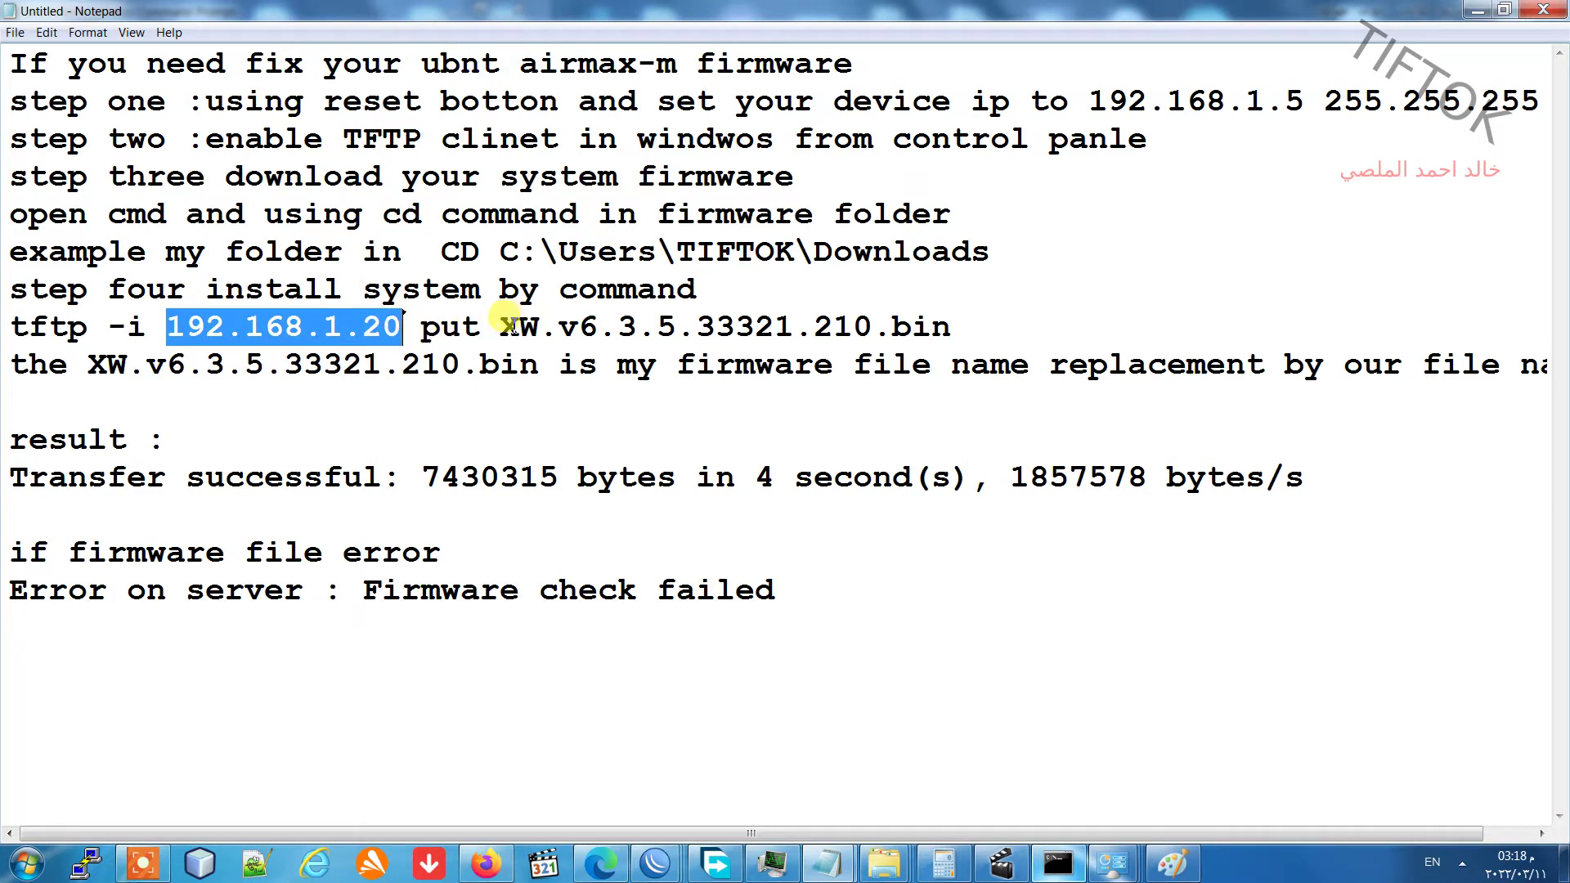
left_click(500, 327)
left_click_drag(501, 327, 952, 327)
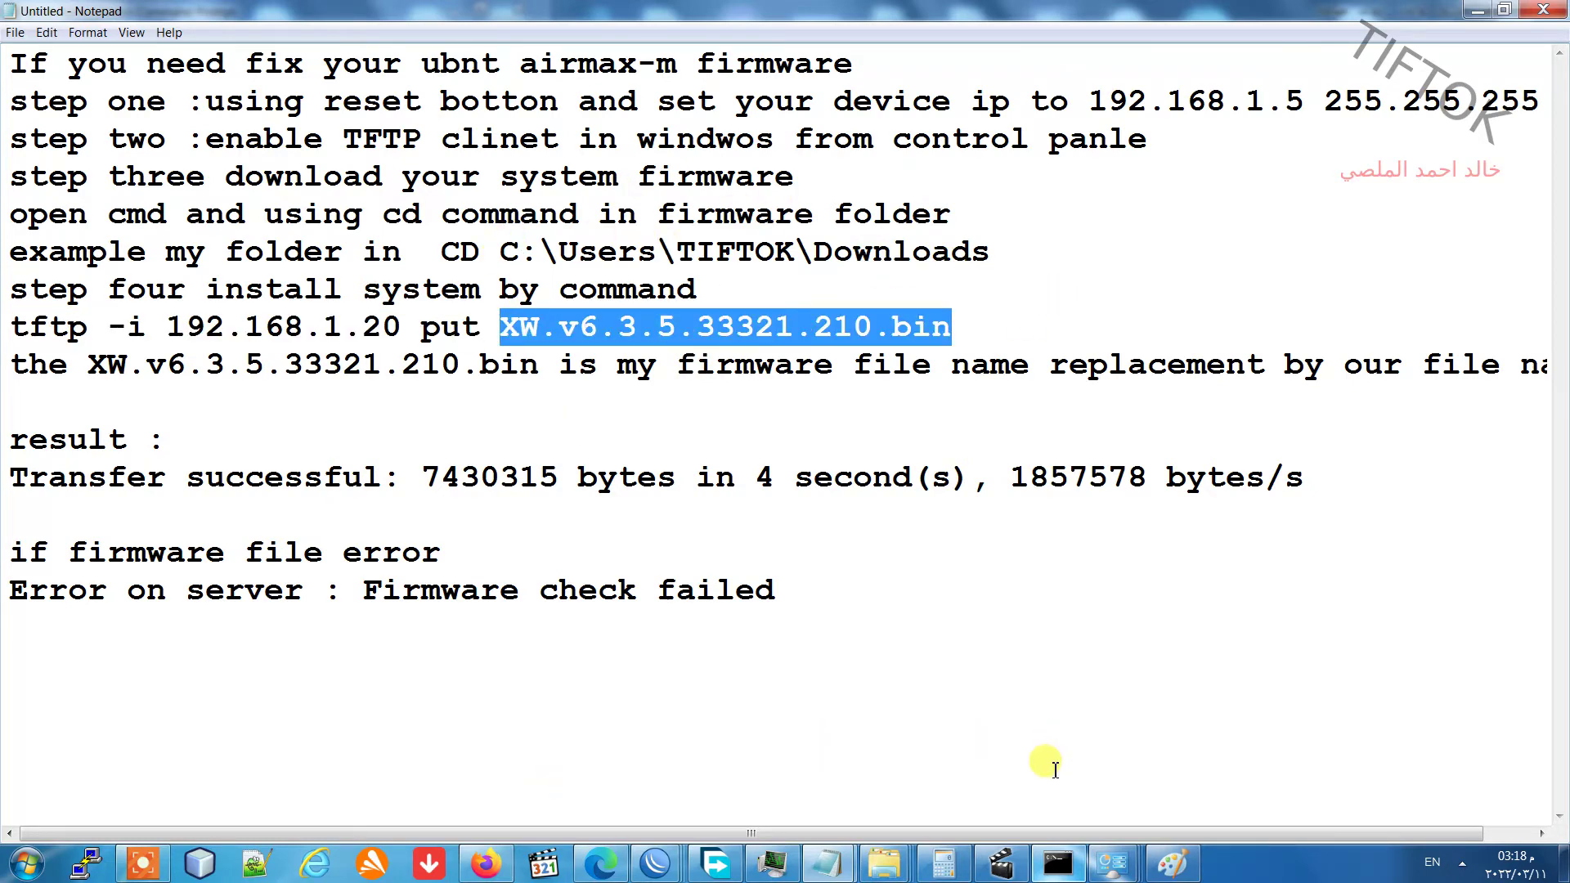
Highlight the 7430315-byte successful transfer line and the pinged address 192.168.1.20, then scroll the log
left_click(1049, 872)
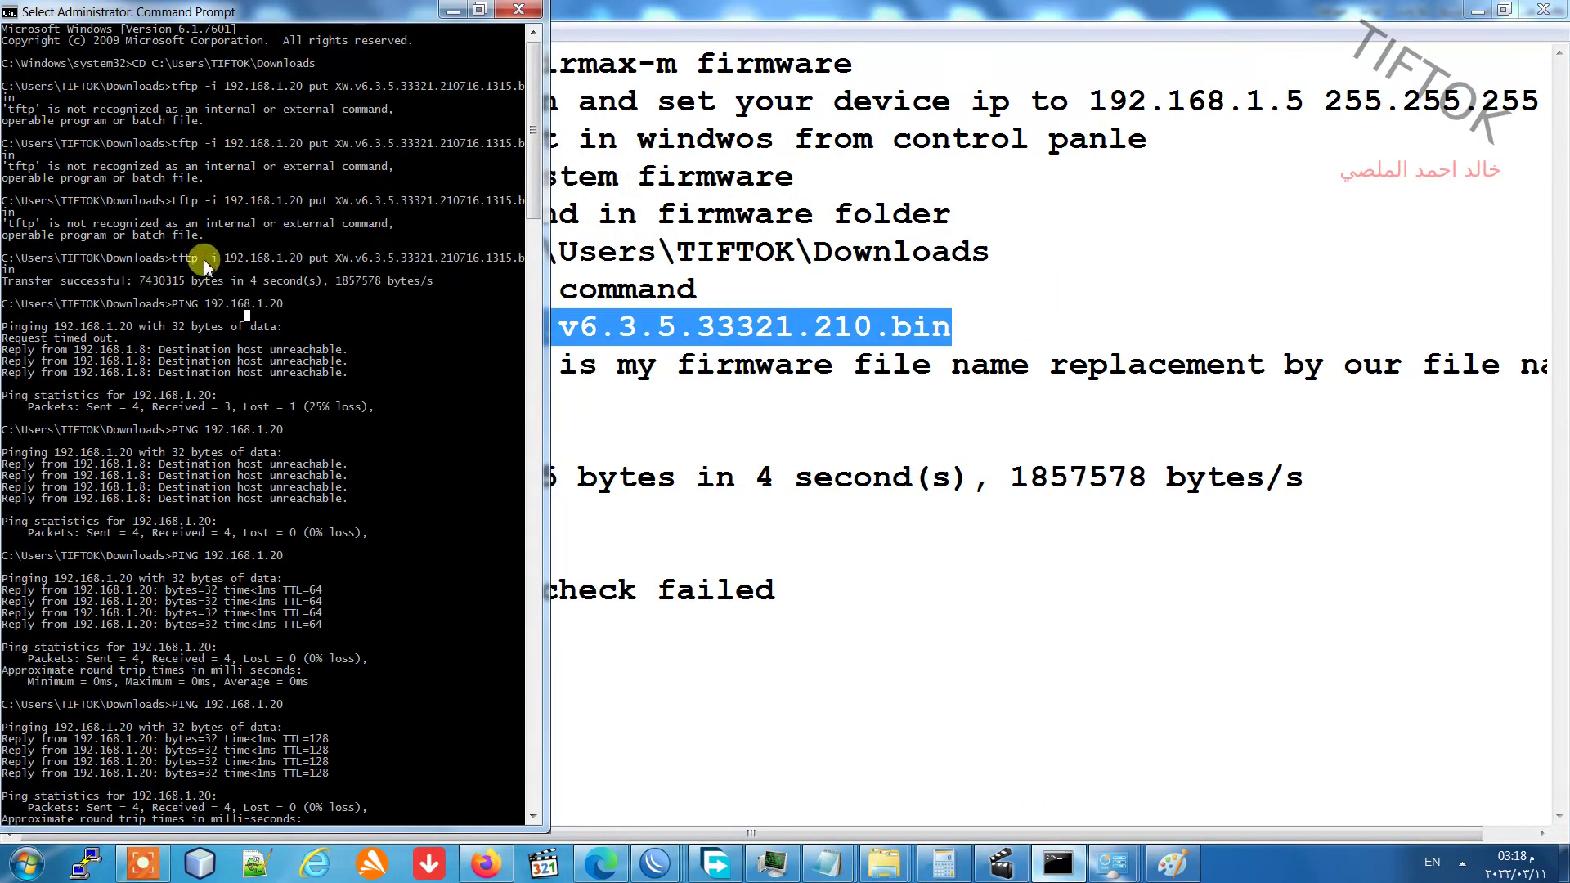
left_click_drag(203, 258, 16, 278)
left_click(148, 280)
left_click_drag(41, 280, 182, 284)
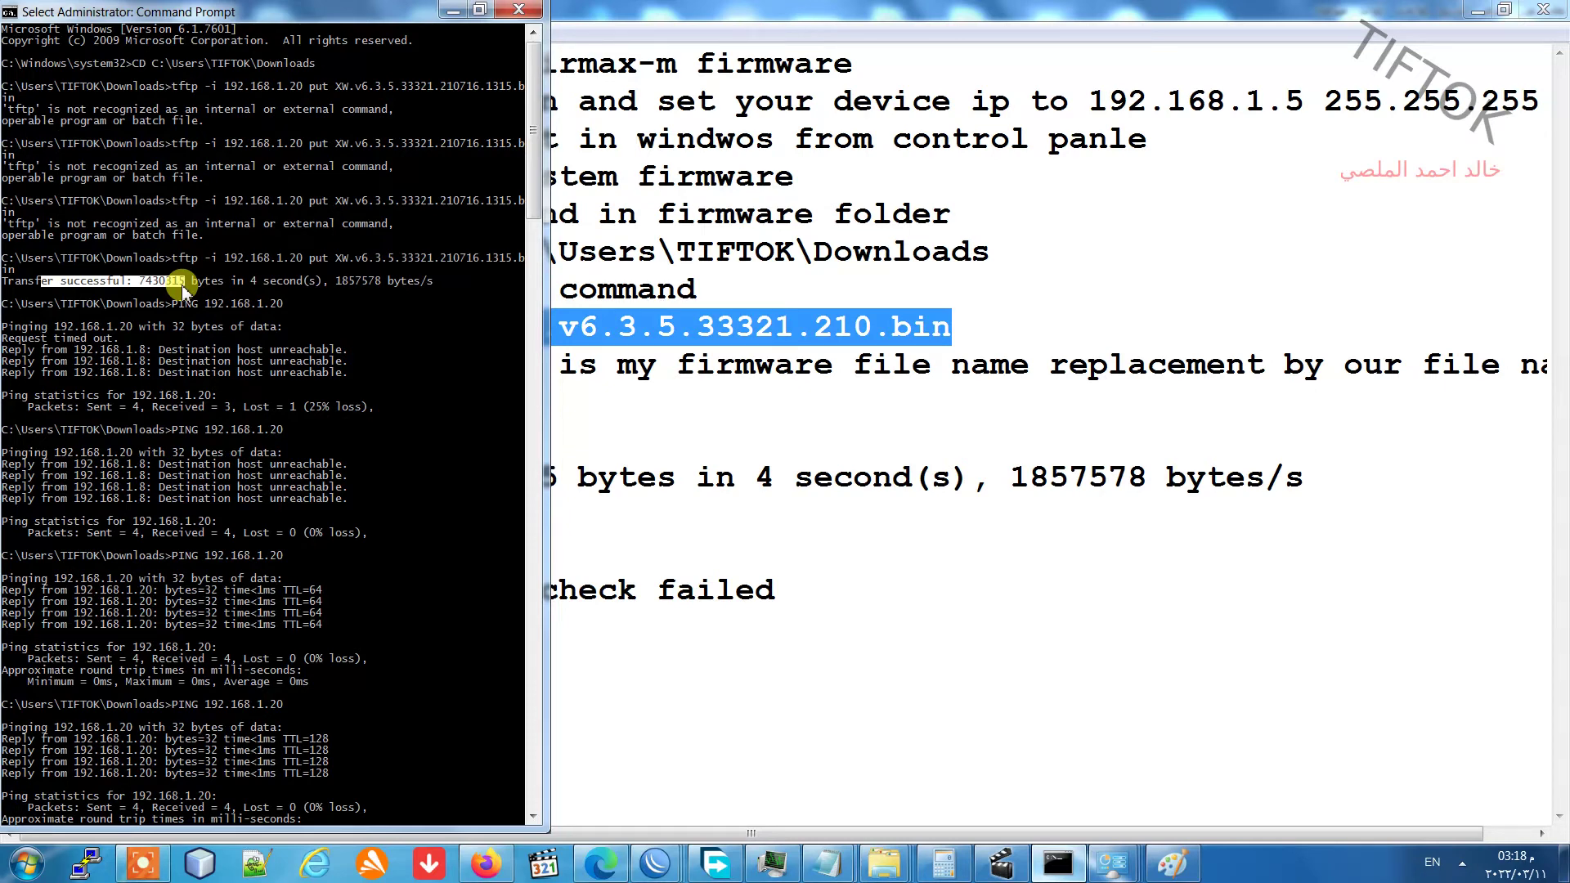
left_click_drag(206, 307, 281, 309)
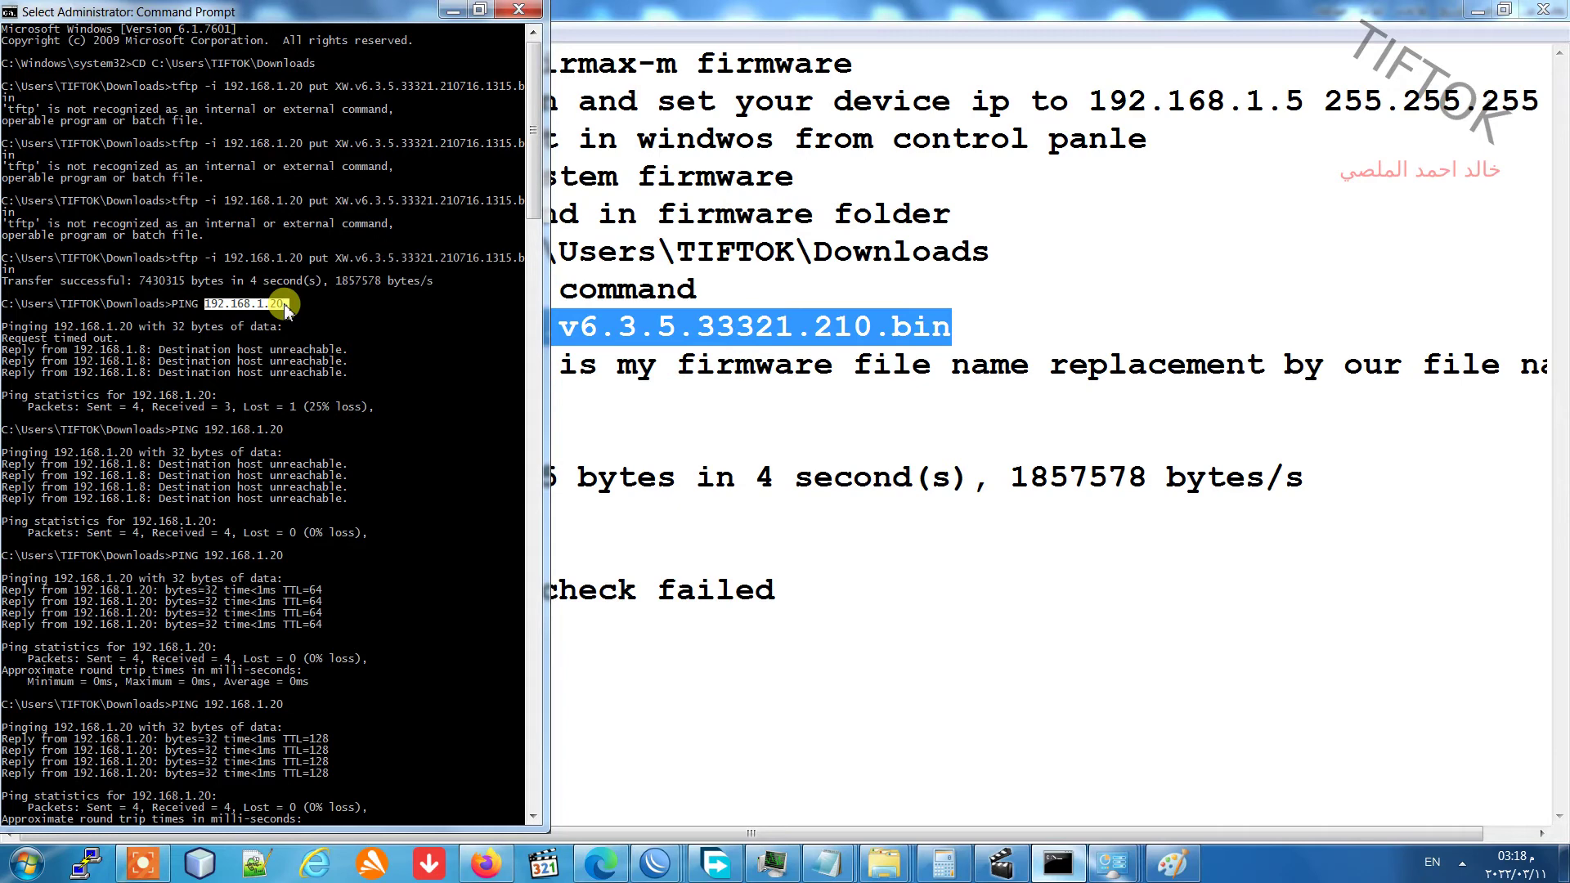
left_click_drag(283, 303, 286, 303)
left_click_drag(537, 137, 515, 211)
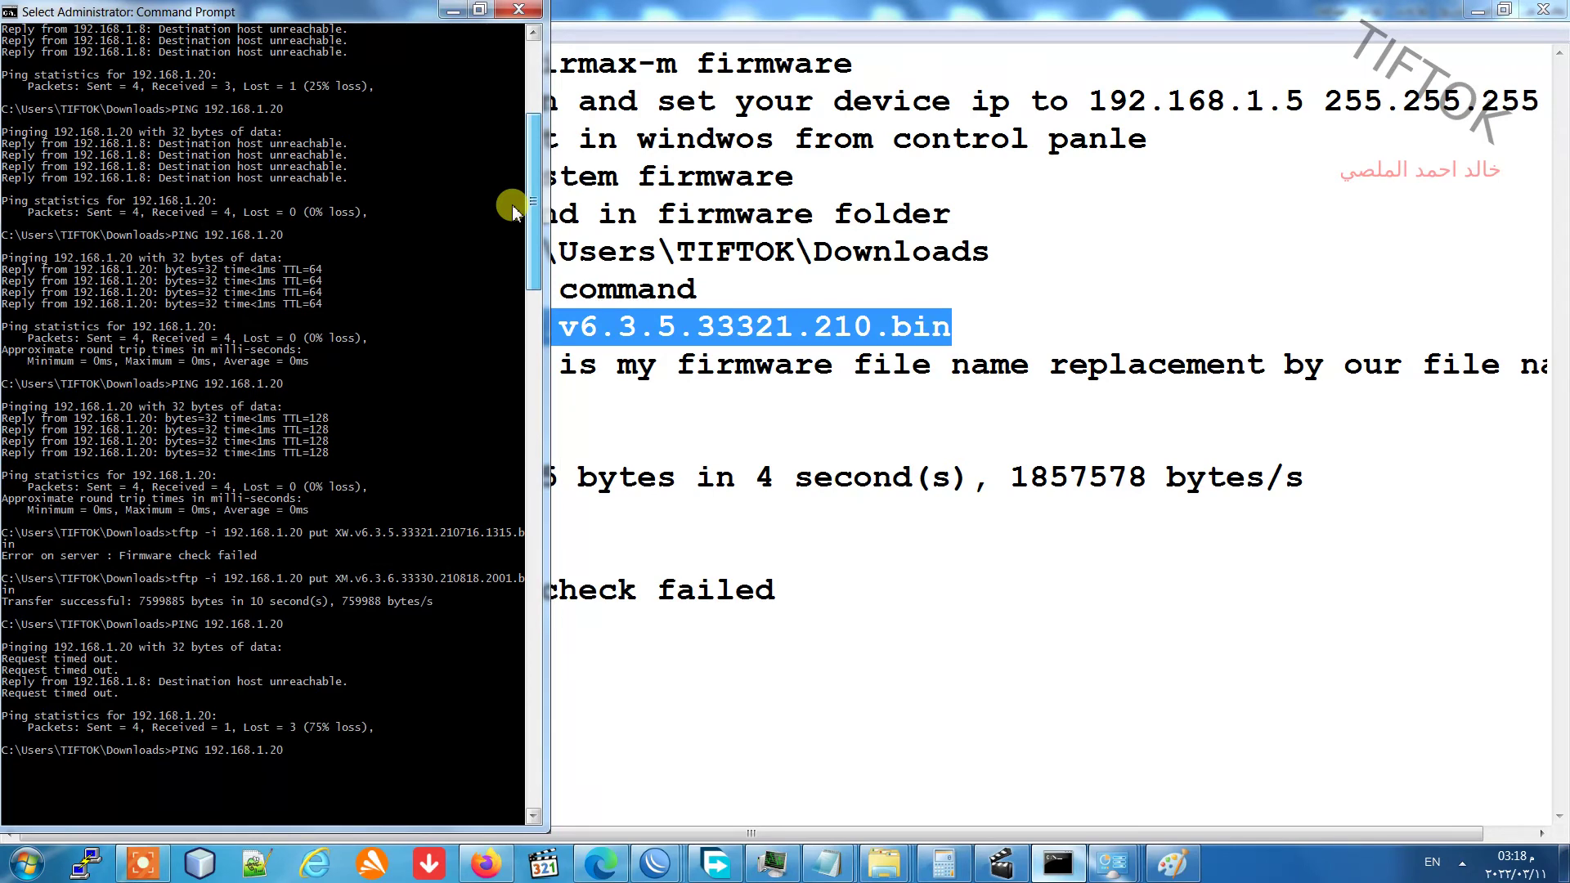
Switch to the Windows 7 Basic colour scheme and highlight the Firmware check failed error line
scroll(512, 205, "down", 2)
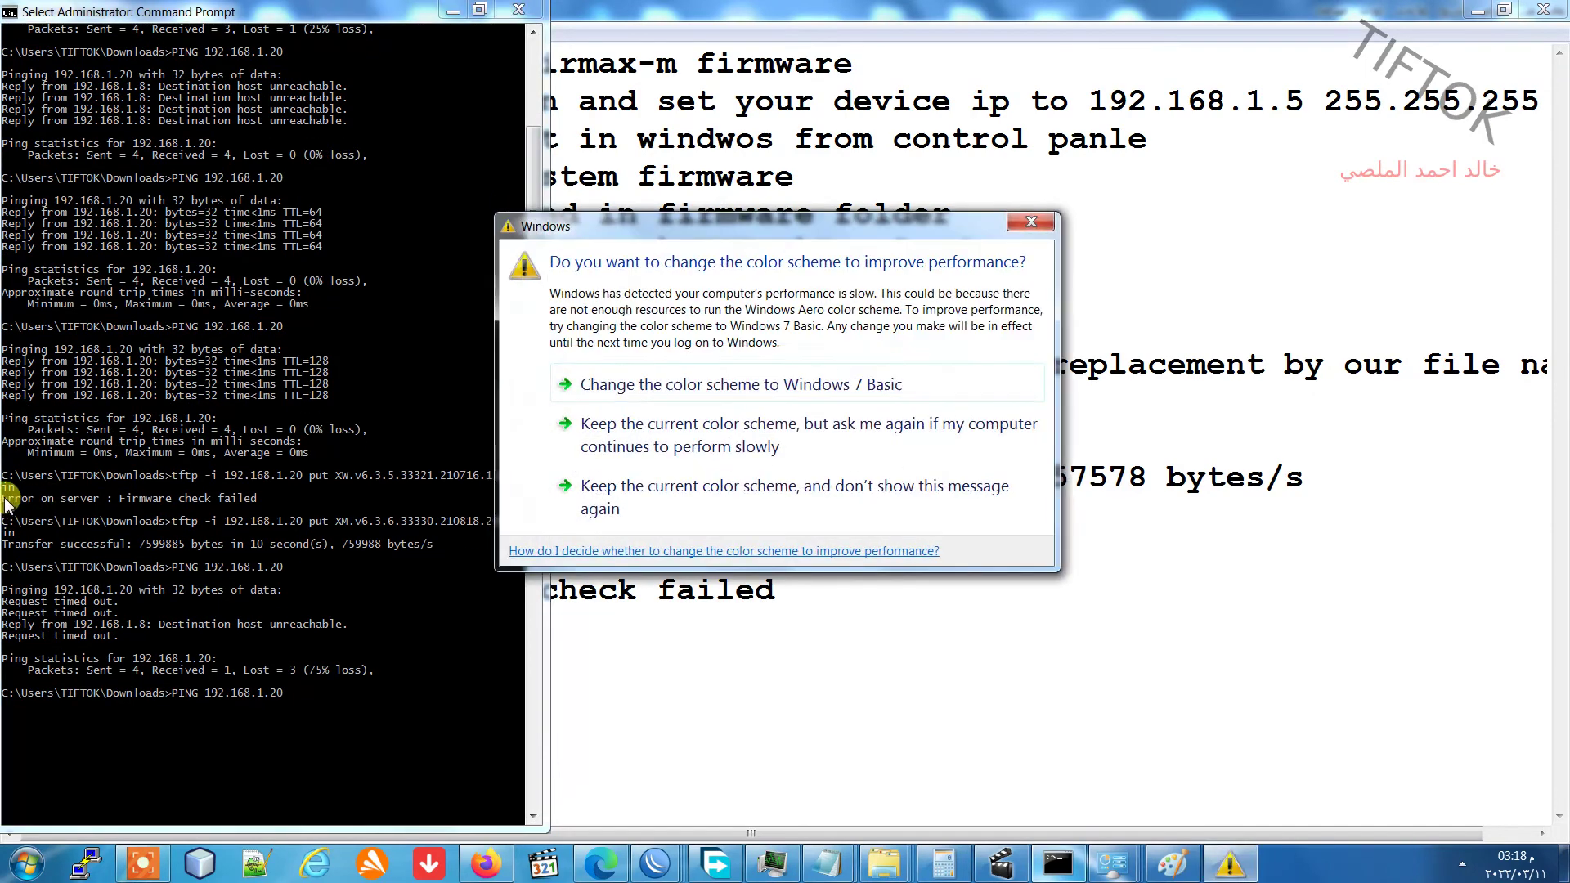
left_click(724, 384)
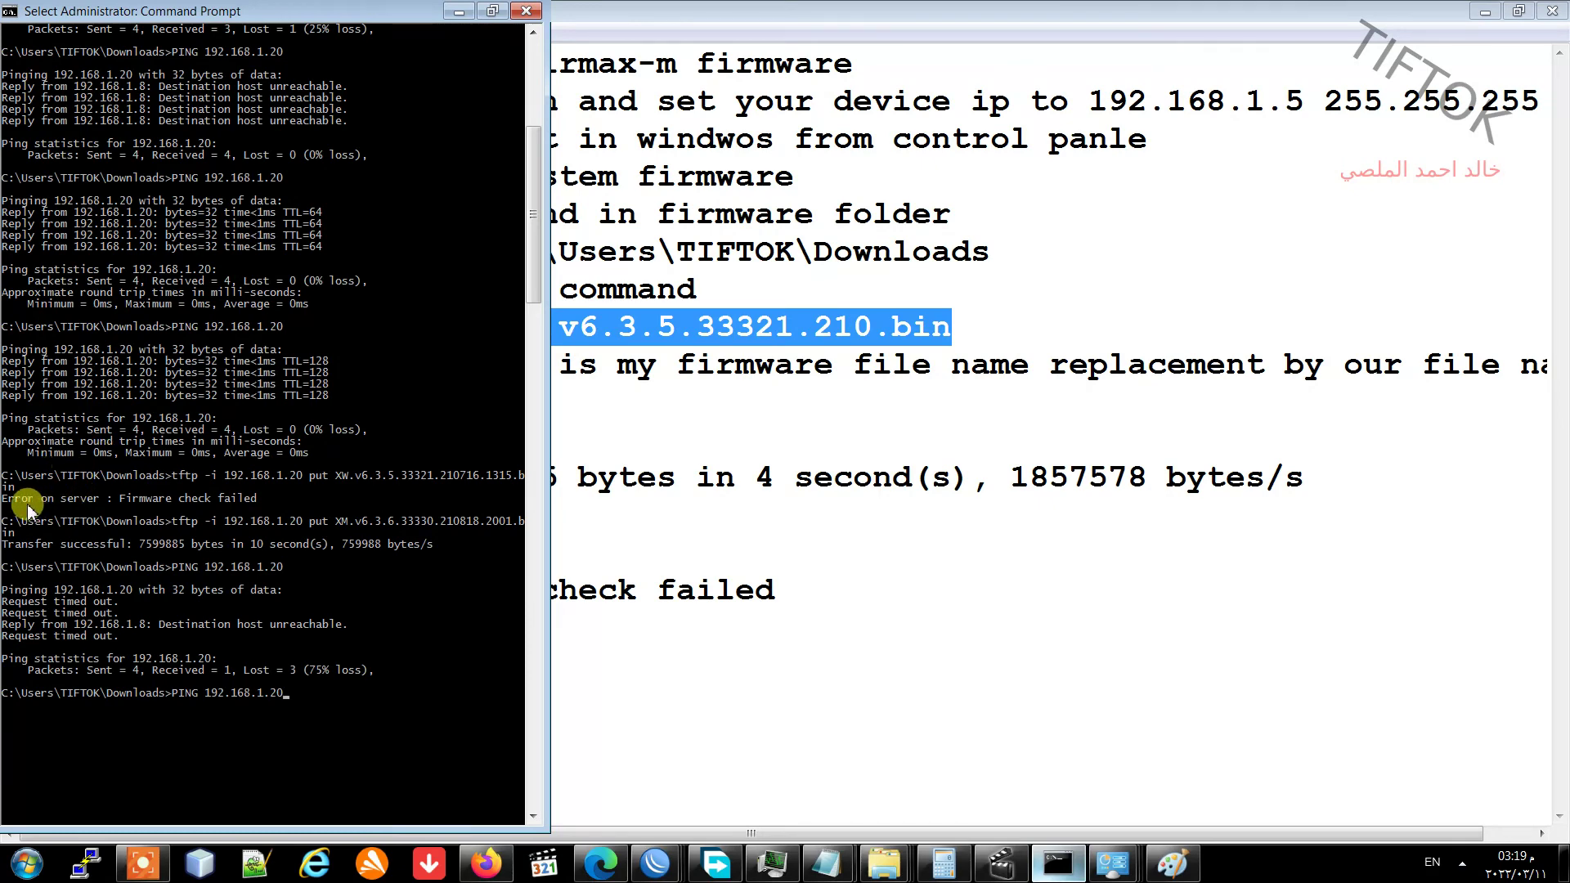
left_click_drag(3, 496, 218, 502)
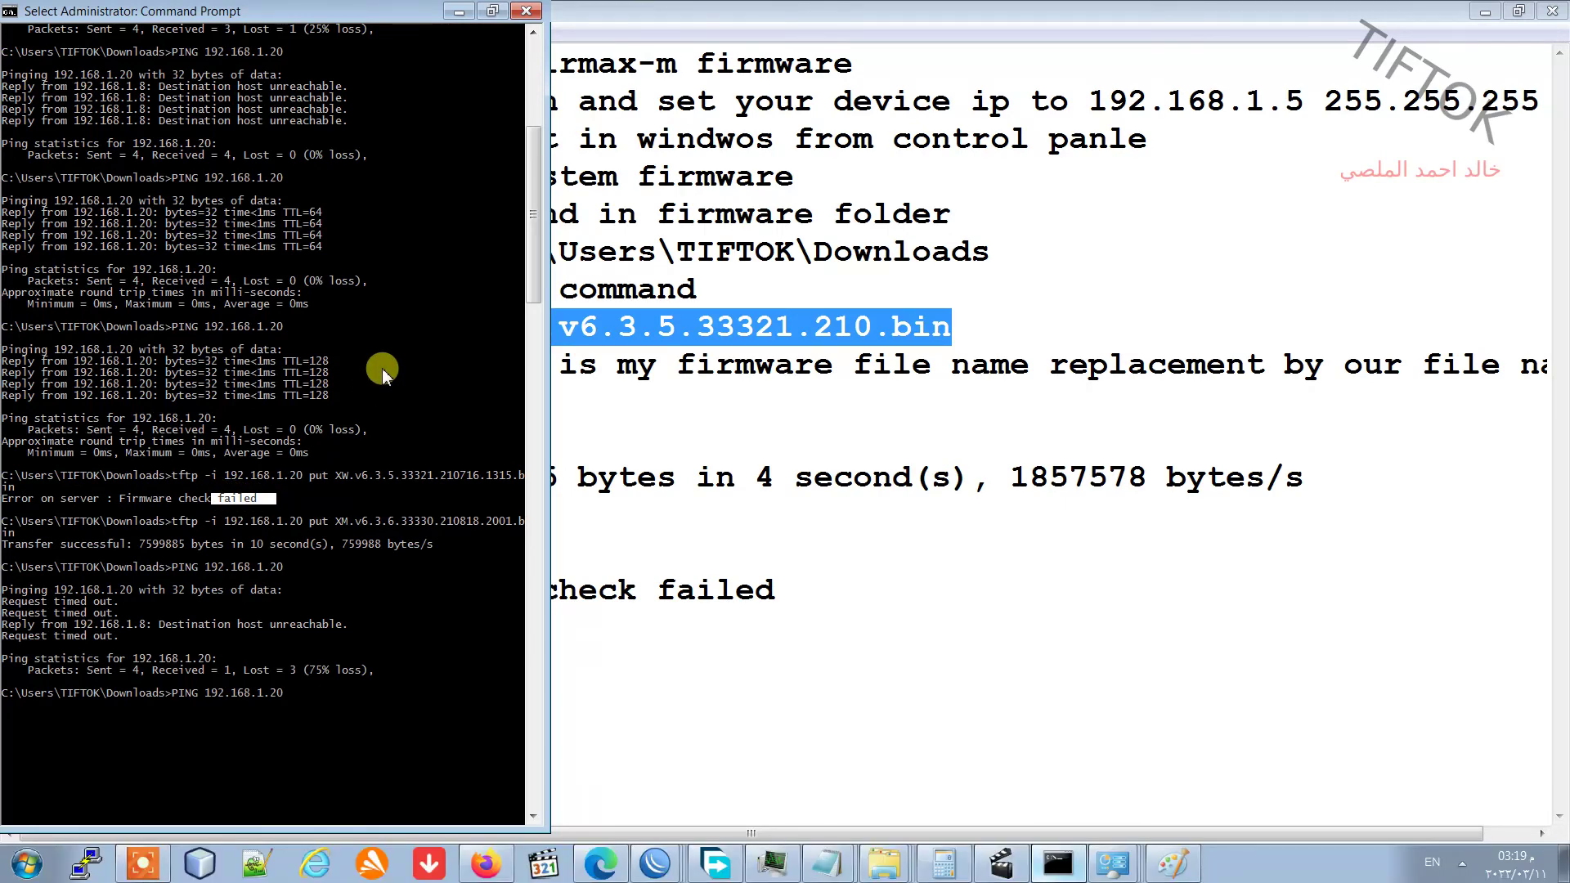
left_click_drag(335, 475, 353, 476)
left_click_drag(2, 497, 266, 502)
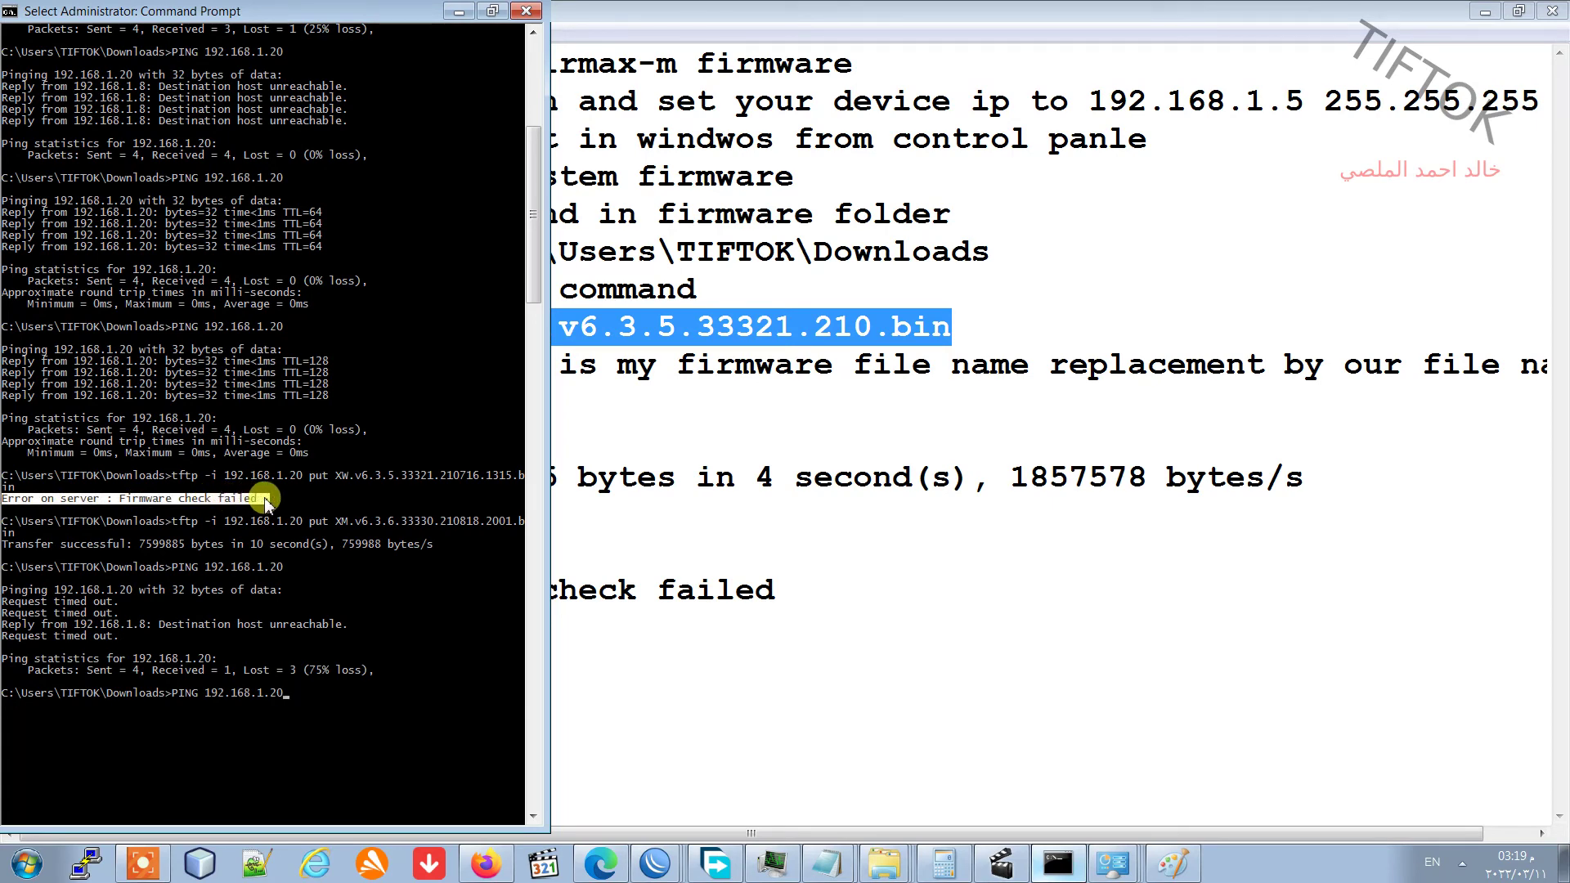